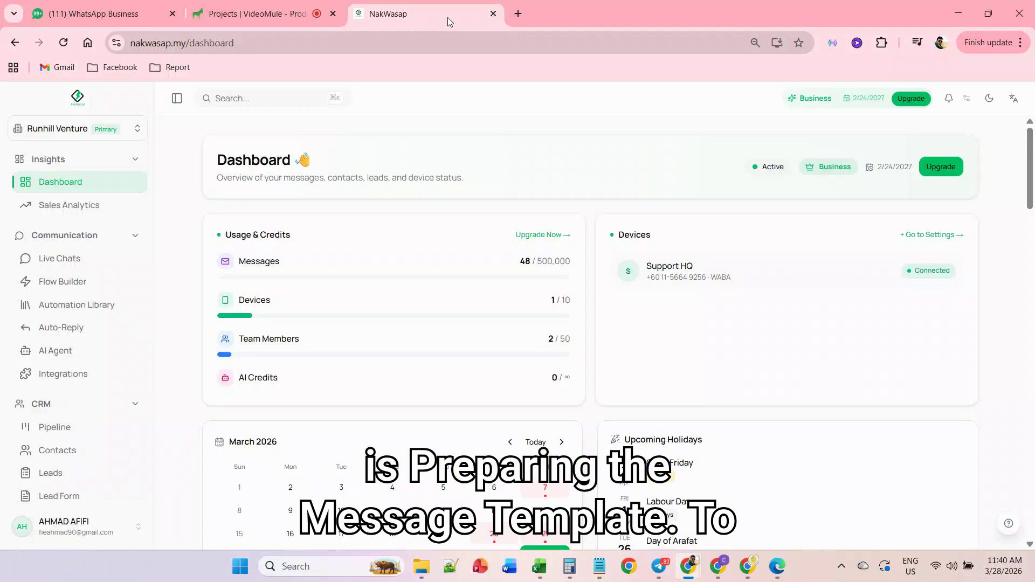
# - Start creating a new Meta message template
pyautogui.scroll(-6, 83, 286)
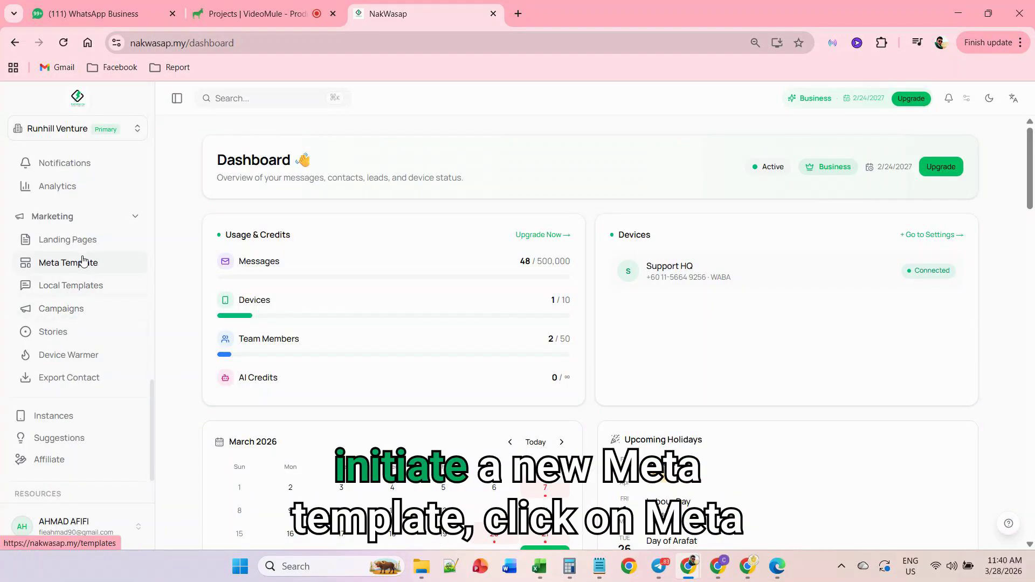
pyautogui.click(83, 264)
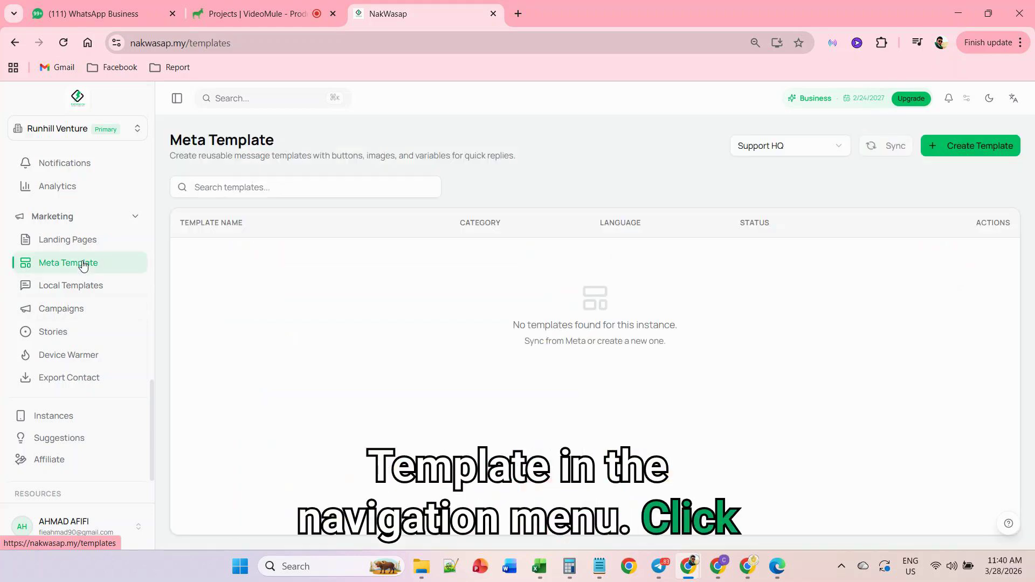
pyautogui.click(950, 148)
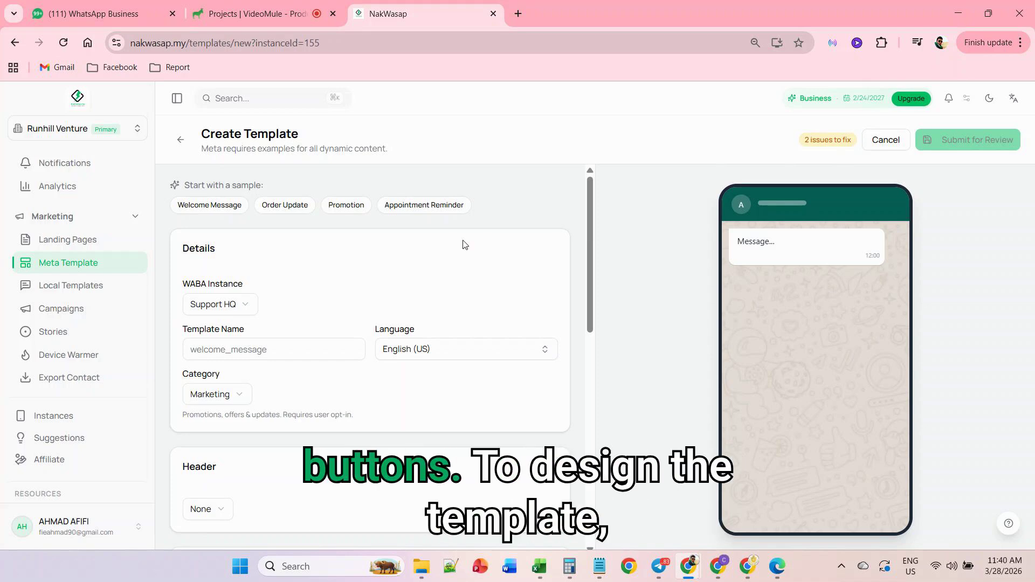
# - Select Support HQ as the WABA instance for the template
pyautogui.click(220, 305)
pyautogui.click(220, 305)
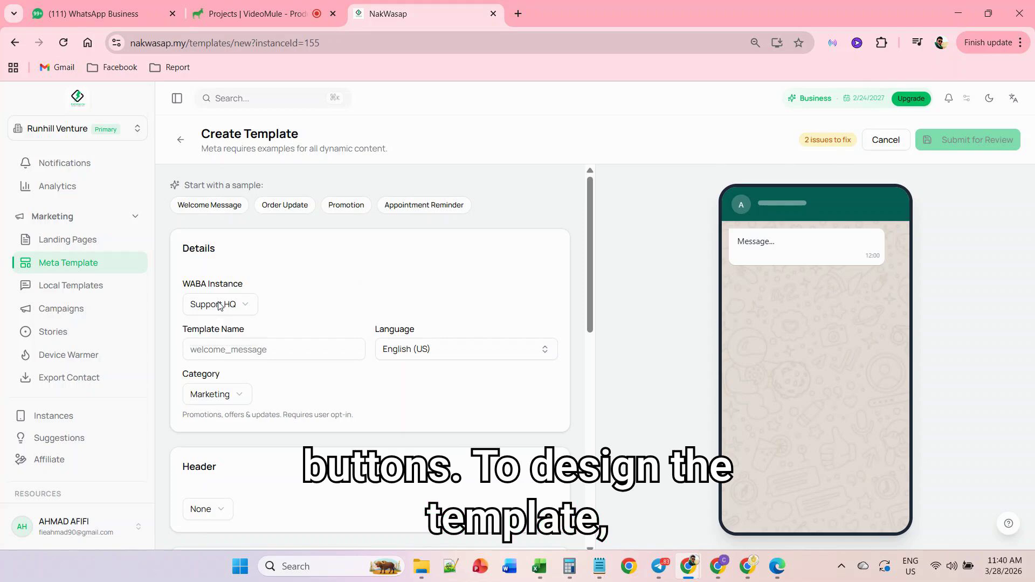
pyautogui.click(220, 306)
pyautogui.click(221, 331)
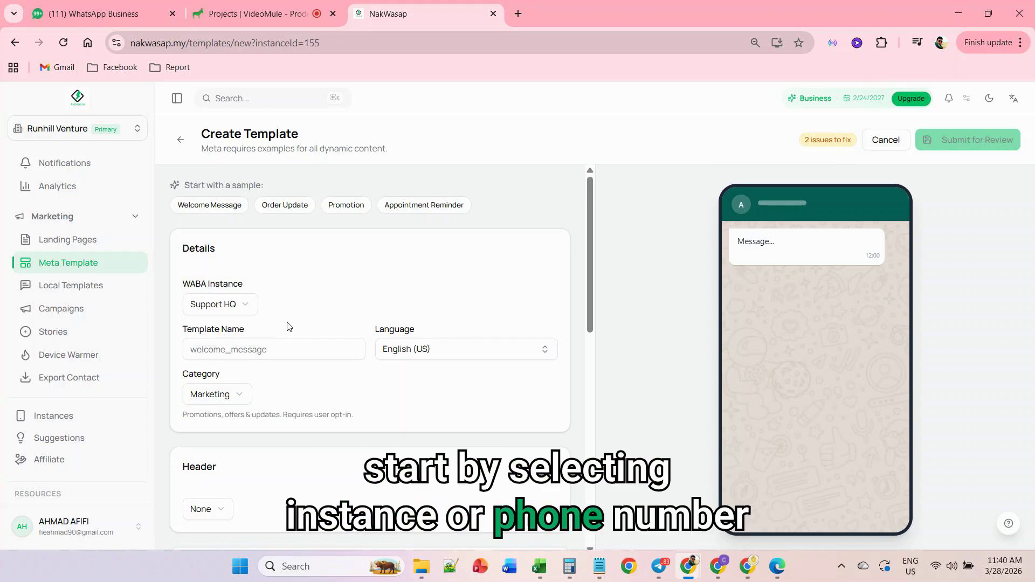
# - Name the template nakwasapinvitation and set its language to Malay
pyautogui.click(293, 350)
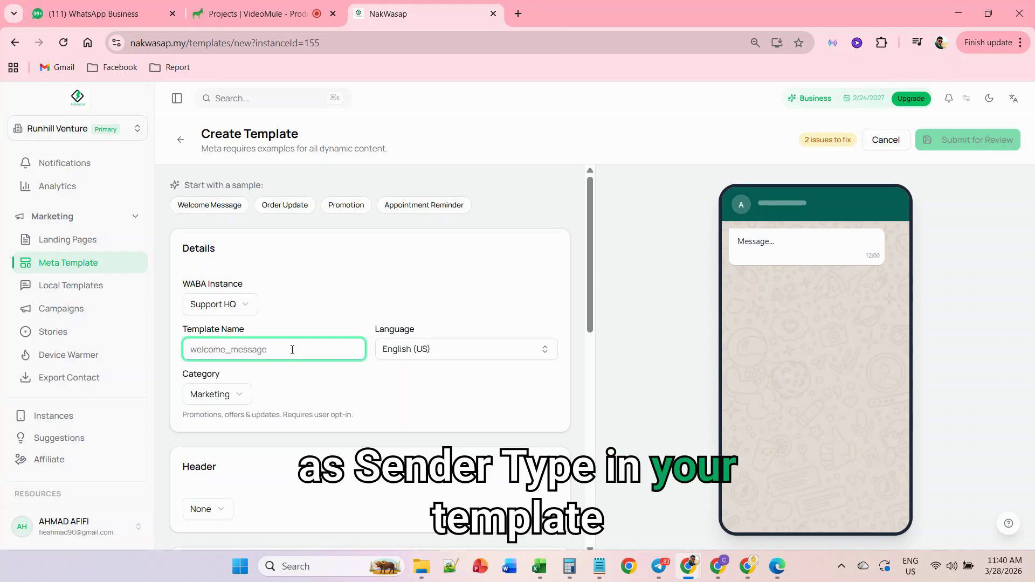
pyautogui.write('nakwasap')
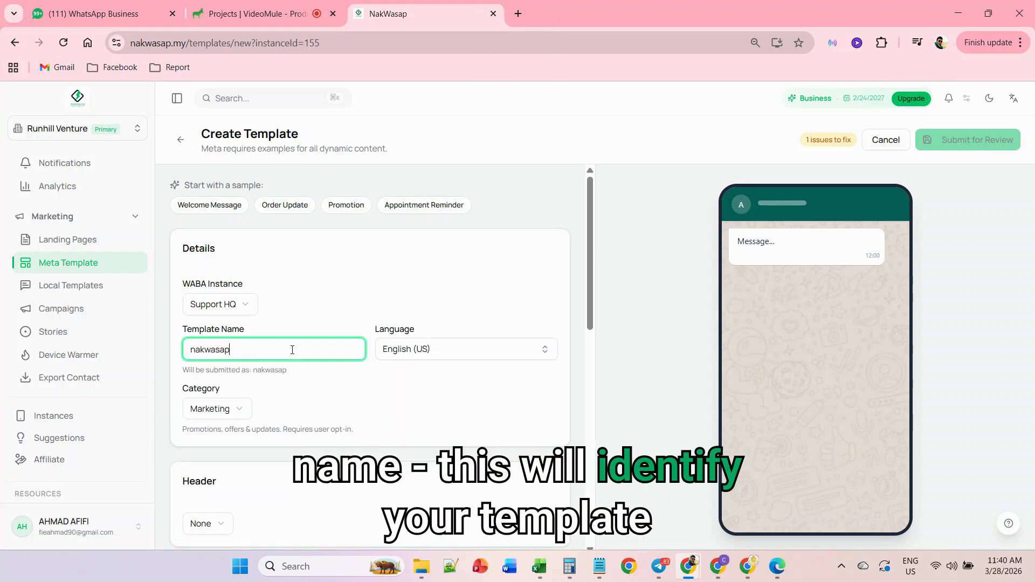
pyautogui.write('invitation')
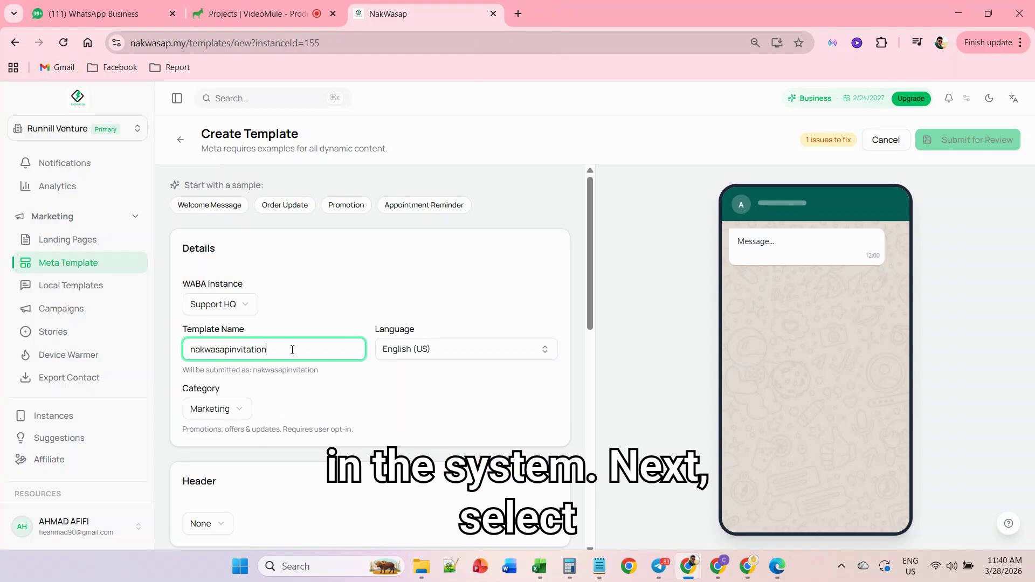
pyautogui.click(401, 351)
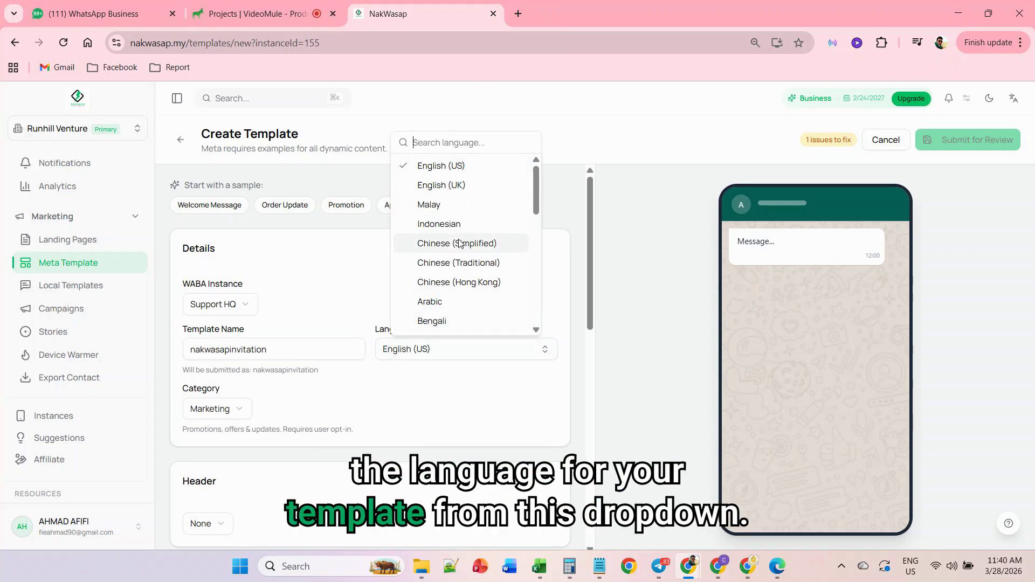
pyautogui.click(462, 212)
# - Try the Utility and Authentication categories for the template and read their descriptions
pyautogui.scroll(-3, 372, 334)
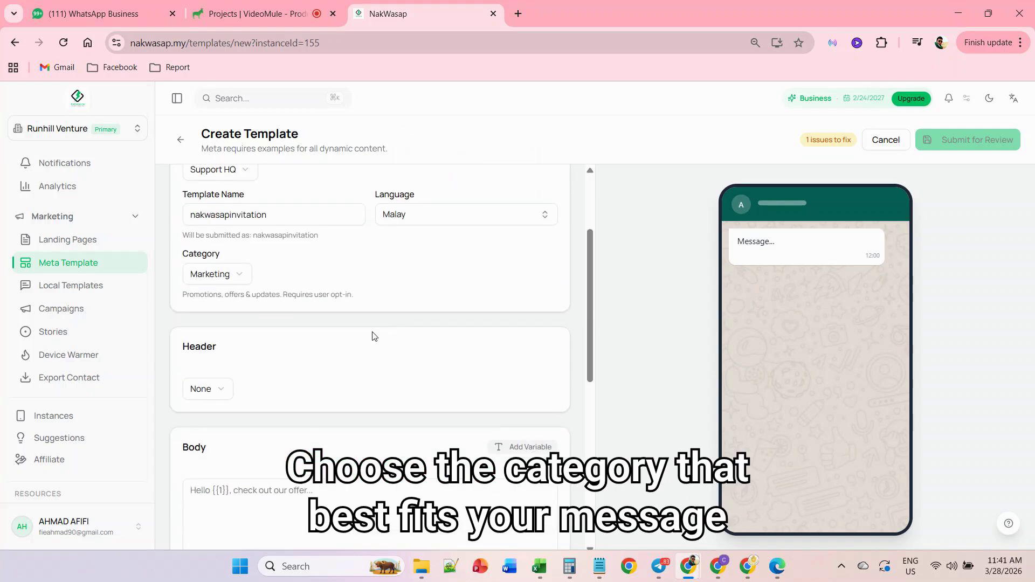
pyautogui.click(232, 275)
pyautogui.click(224, 320)
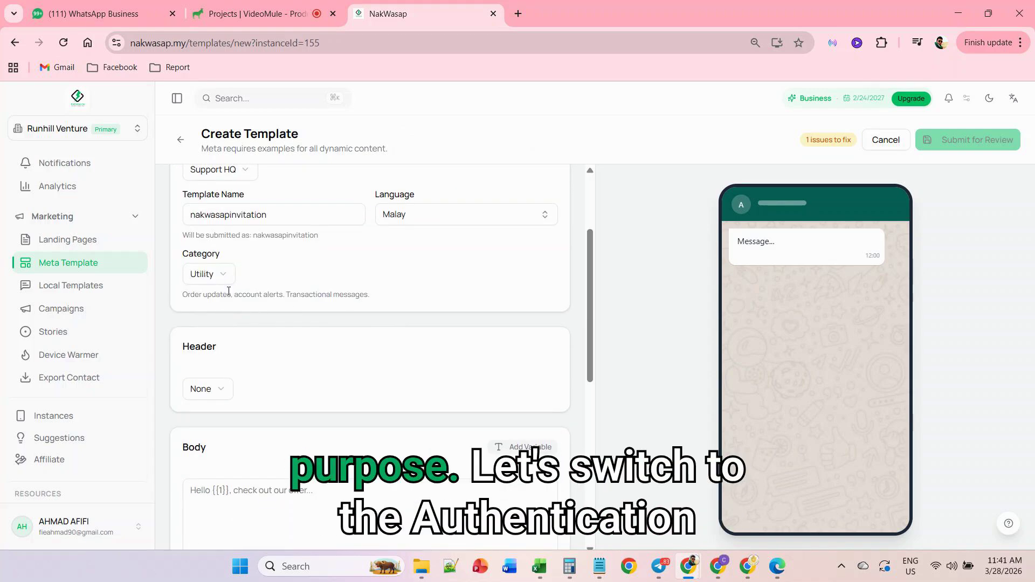
pyautogui.moveTo(183, 296); pyautogui.dragTo(361, 305)
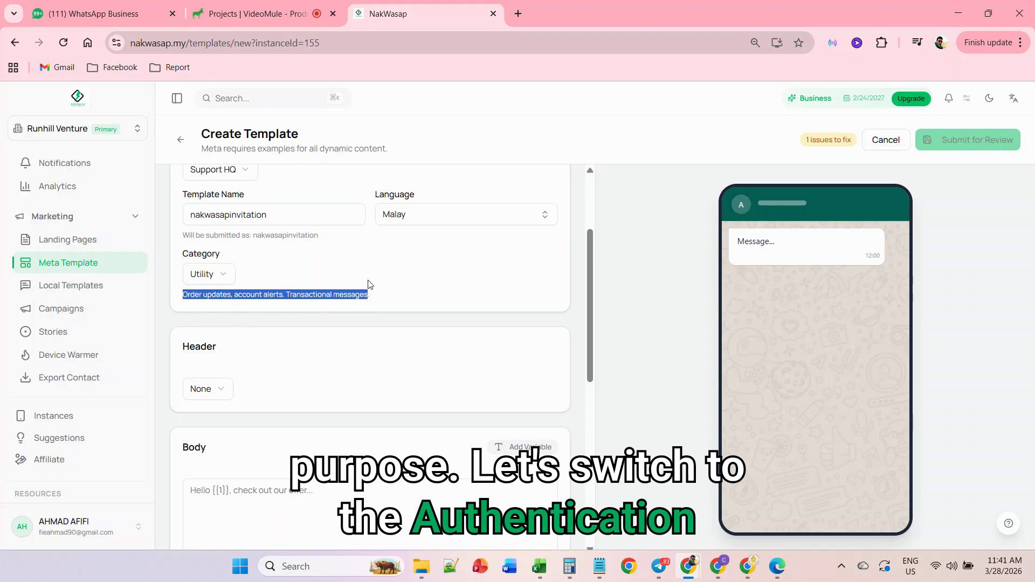
pyautogui.click(233, 274)
pyautogui.click(216, 337)
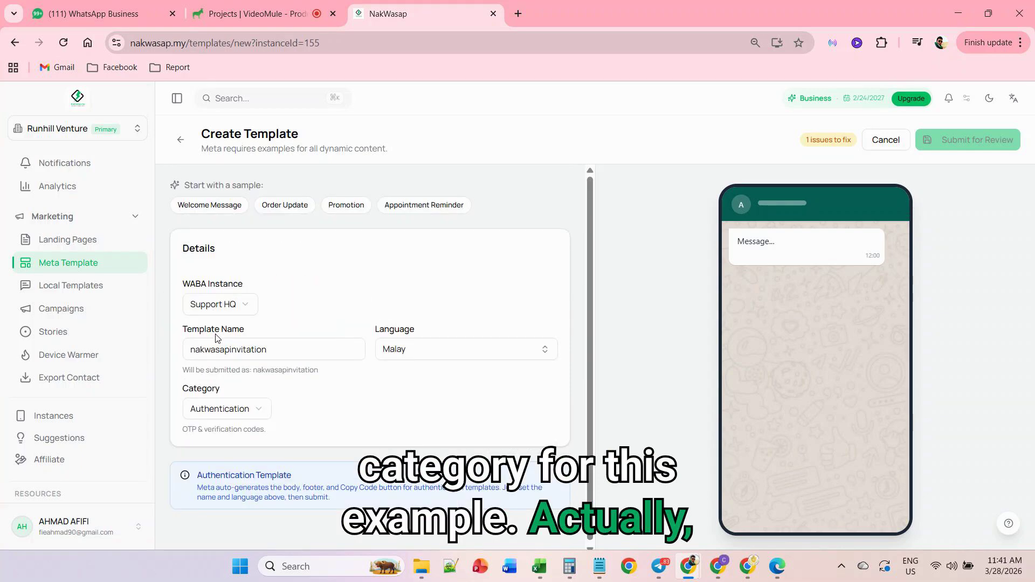
pyautogui.moveTo(183, 429); pyautogui.dragTo(252, 418)
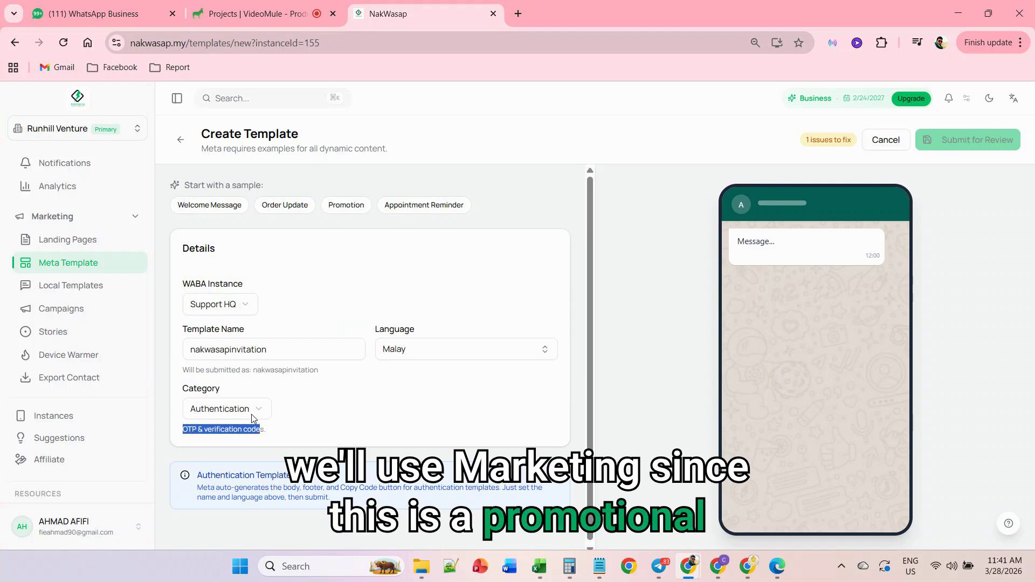
# - Set the template category to Marketing and check its description
pyautogui.click(252, 417)
pyautogui.click(221, 432)
pyautogui.moveTo(183, 429); pyautogui.dragTo(369, 434)
pyautogui.click(378, 421)
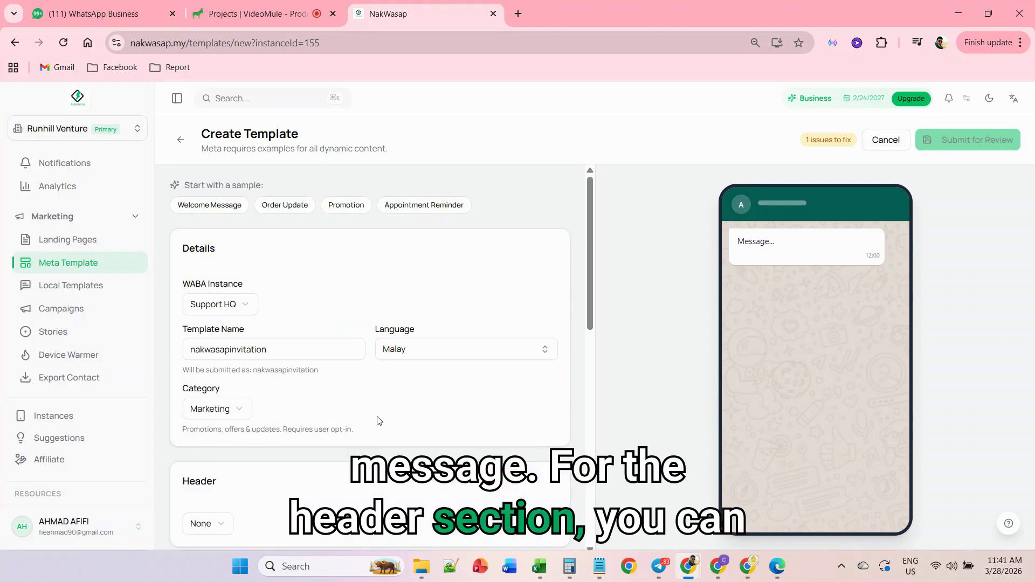
# - Try the Image, Text, Video, Document and None header types to compare their previews
pyautogui.scroll(-7, 378, 421)
pyautogui.scroll(3, 314, 329)
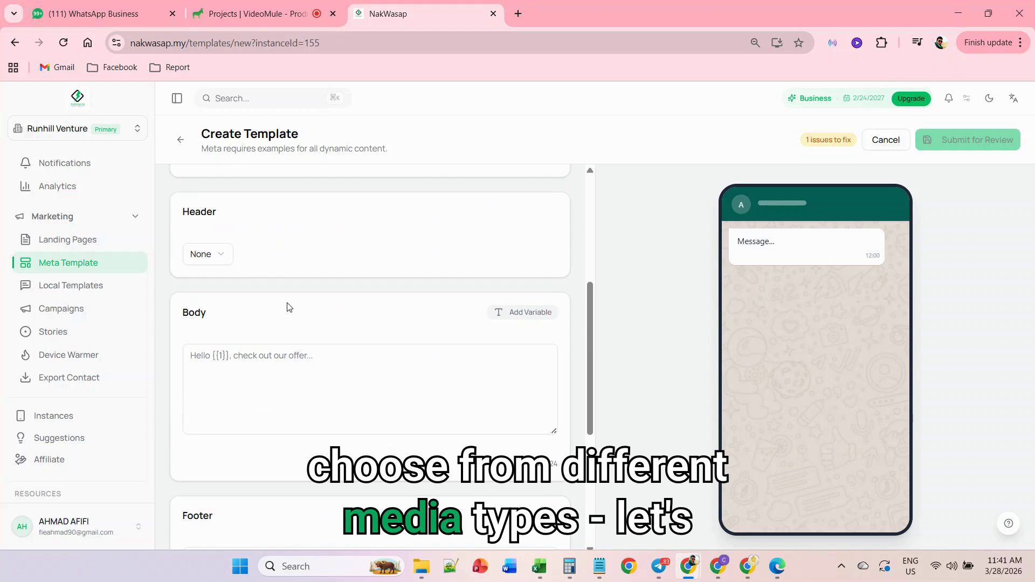
pyautogui.click(215, 255)
pyautogui.click(209, 321)
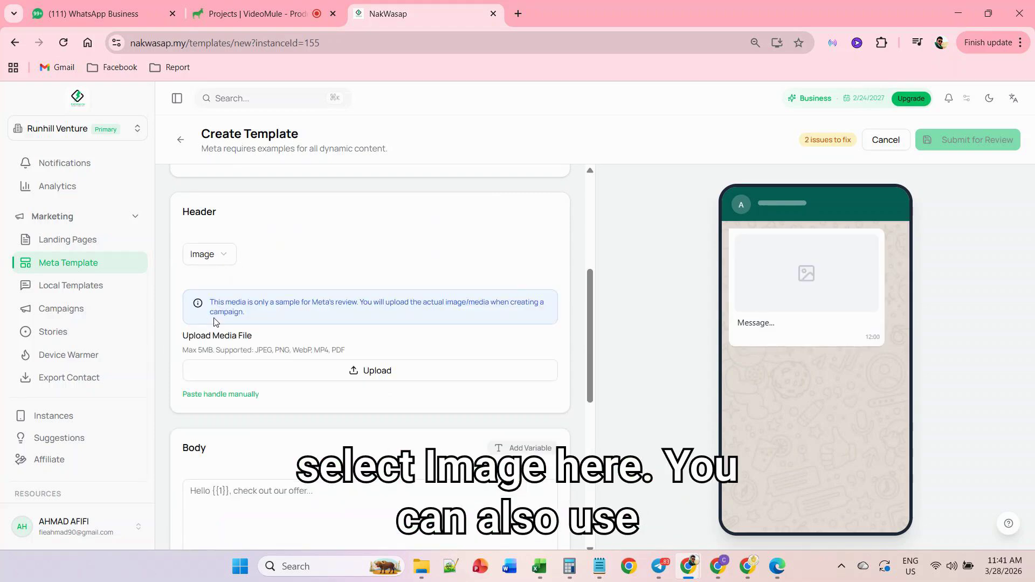
pyautogui.click(223, 258)
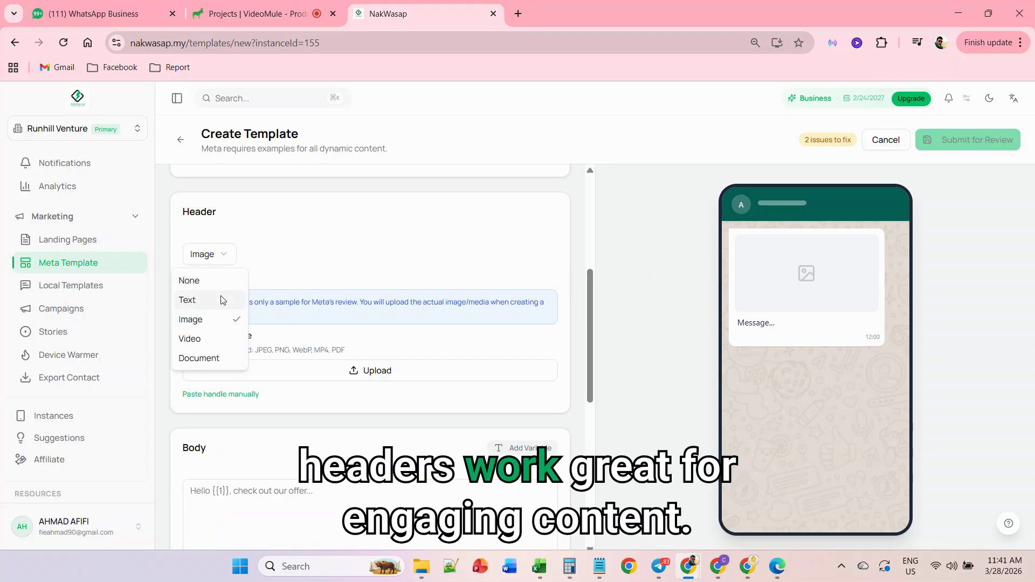
pyautogui.click(219, 299)
pyautogui.click(217, 256)
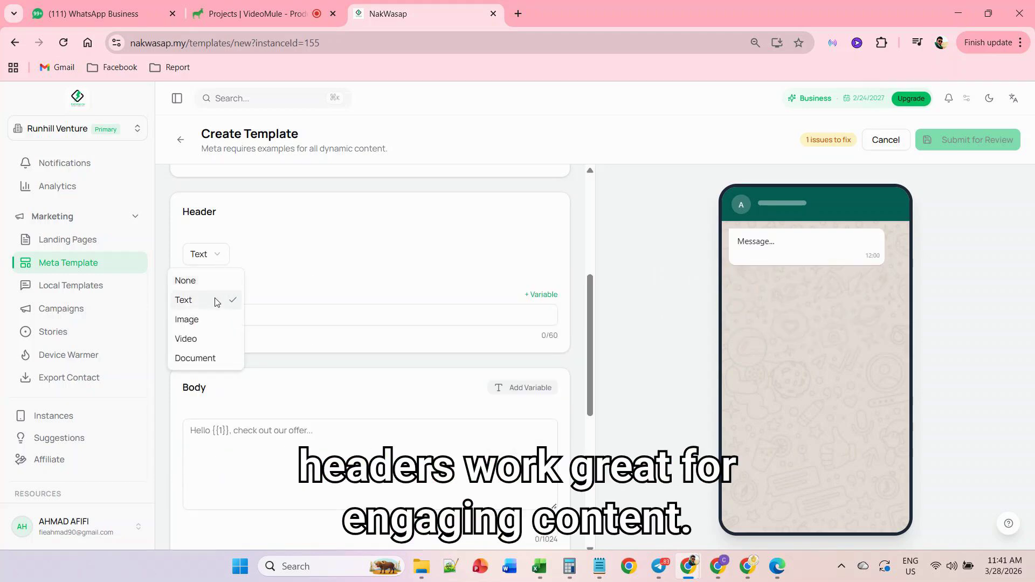
pyautogui.click(216, 340)
pyautogui.click(217, 258)
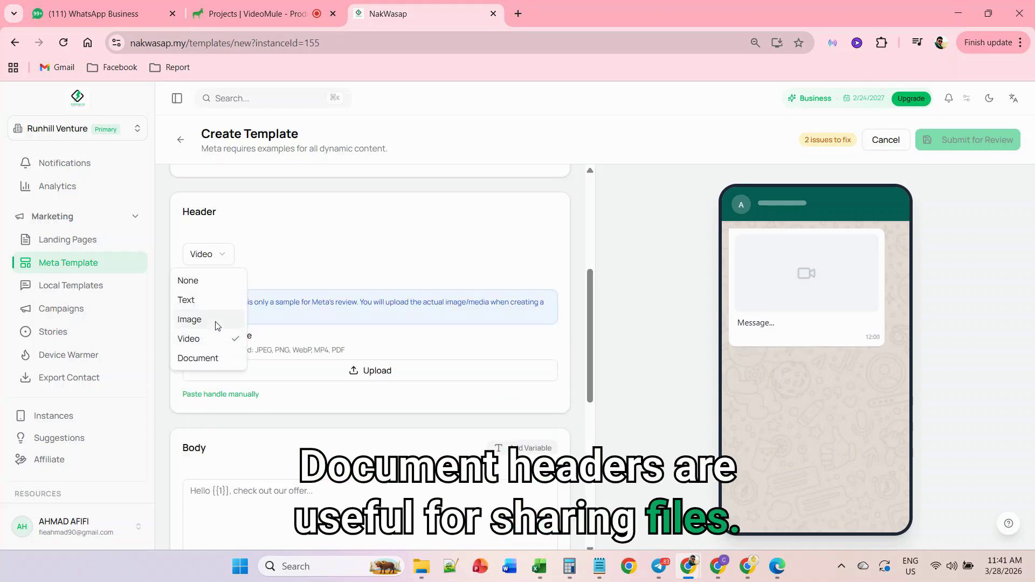
pyautogui.click(216, 360)
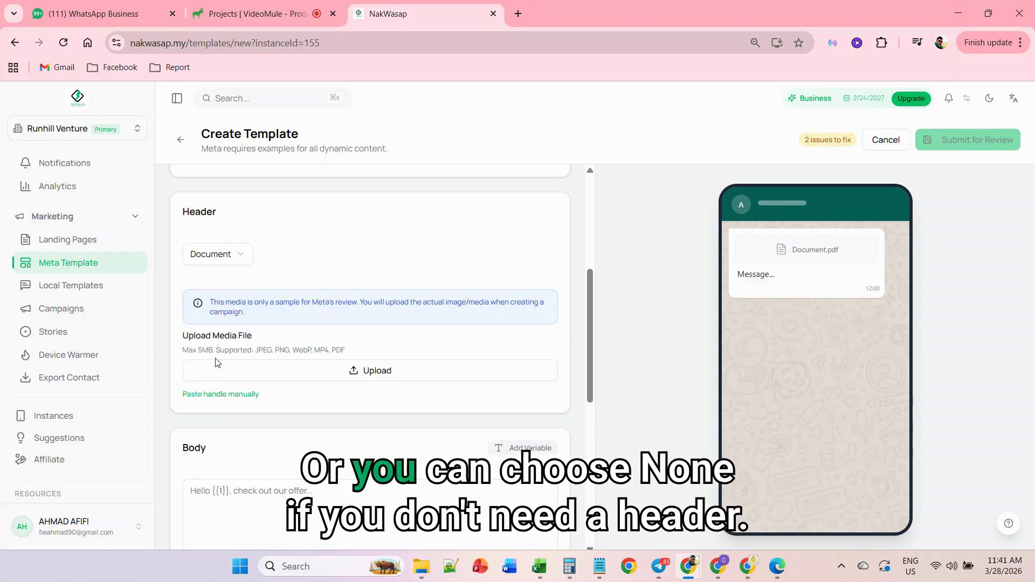
pyautogui.click(217, 254)
pyautogui.click(222, 280)
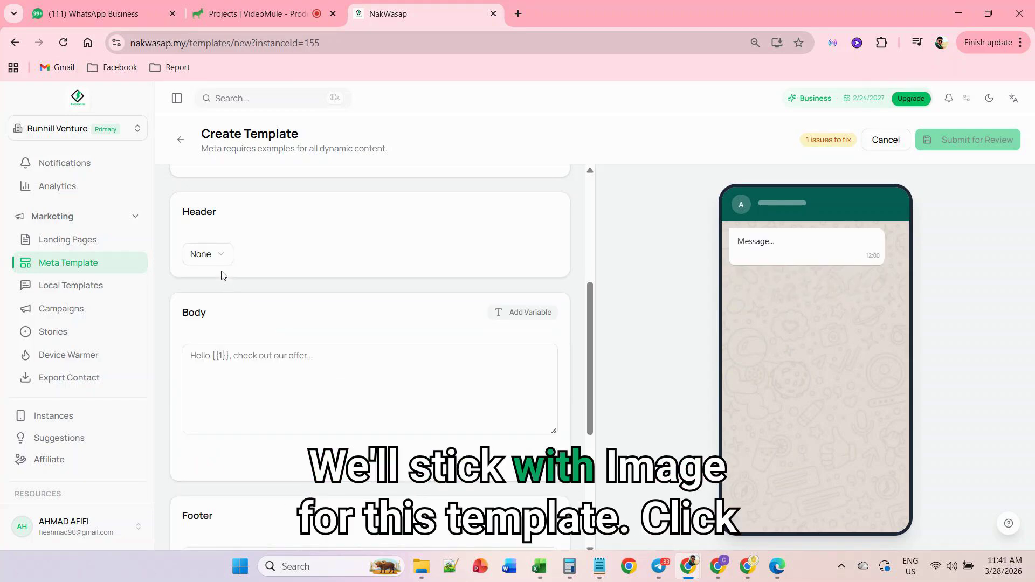
# - Set the header type to Image and upload "ChatGPT Image Feb 22, 2026, 10_02_02 AM (1)" from the Downloads folder as the sample
pyautogui.click(219, 257)
pyautogui.click(219, 319)
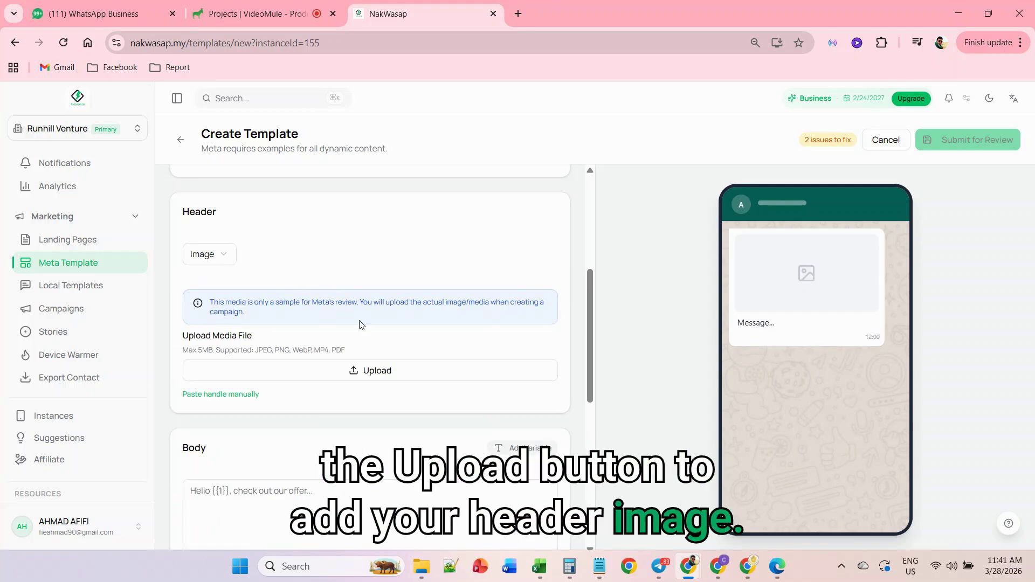
pyautogui.click(374, 371)
pyautogui.click(88, 204)
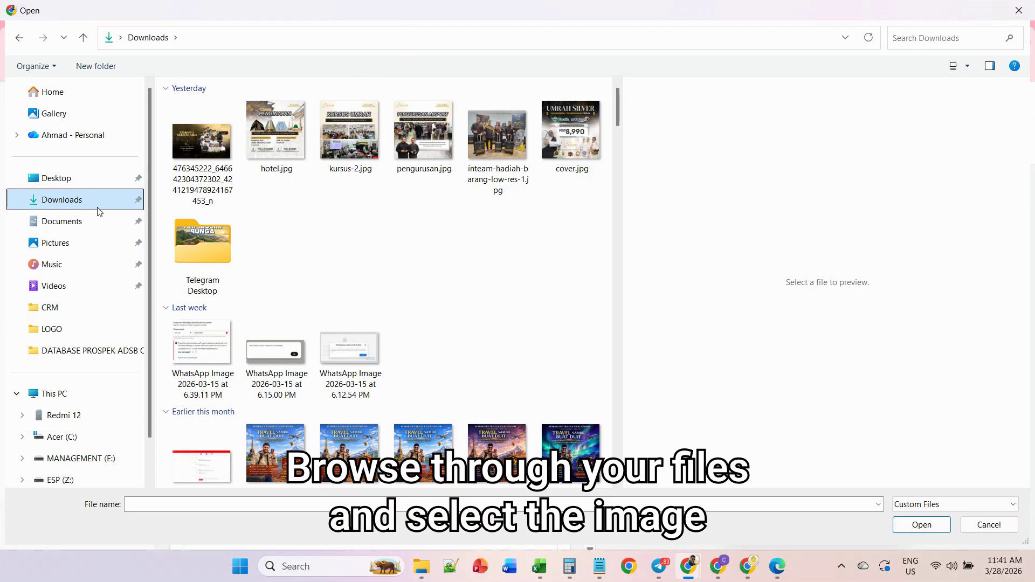
pyautogui.scroll(-8, 385, 346)
pyautogui.scroll(-5, 385, 346)
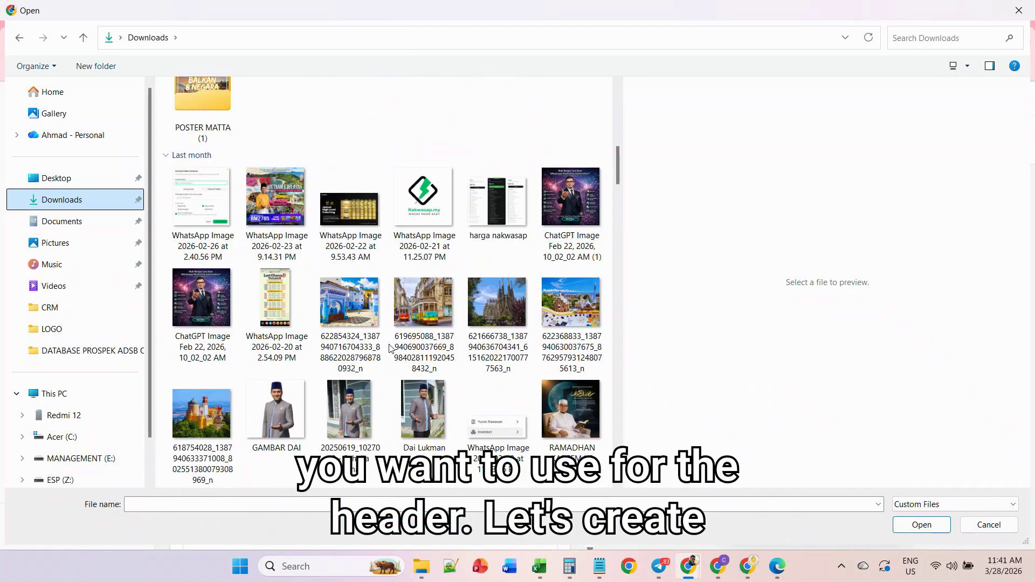
pyautogui.doubleClick(572, 197)
# - Begin the message body with "Salam/hi {{1}}, saya" followed by the sender's name
pyautogui.click(289, 377)
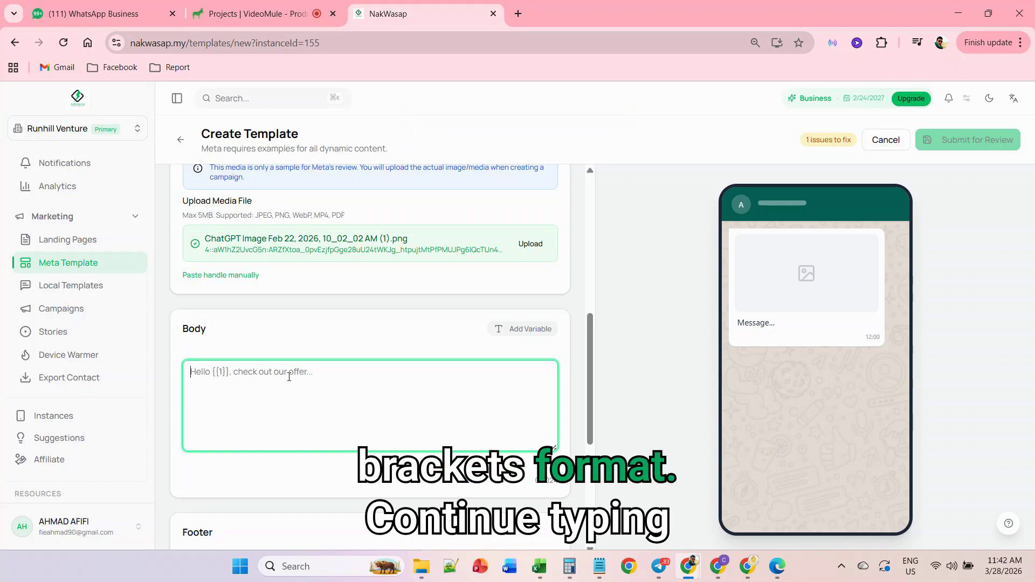
pyautogui.write('Salam/hi {{1}}, saya ')
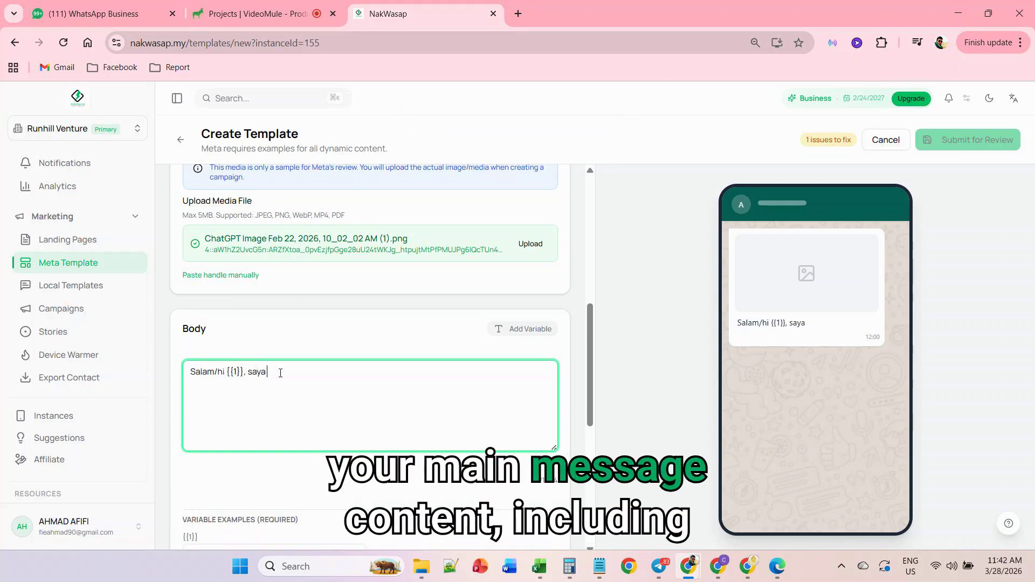
pyautogui.write('Cikgu Affi')
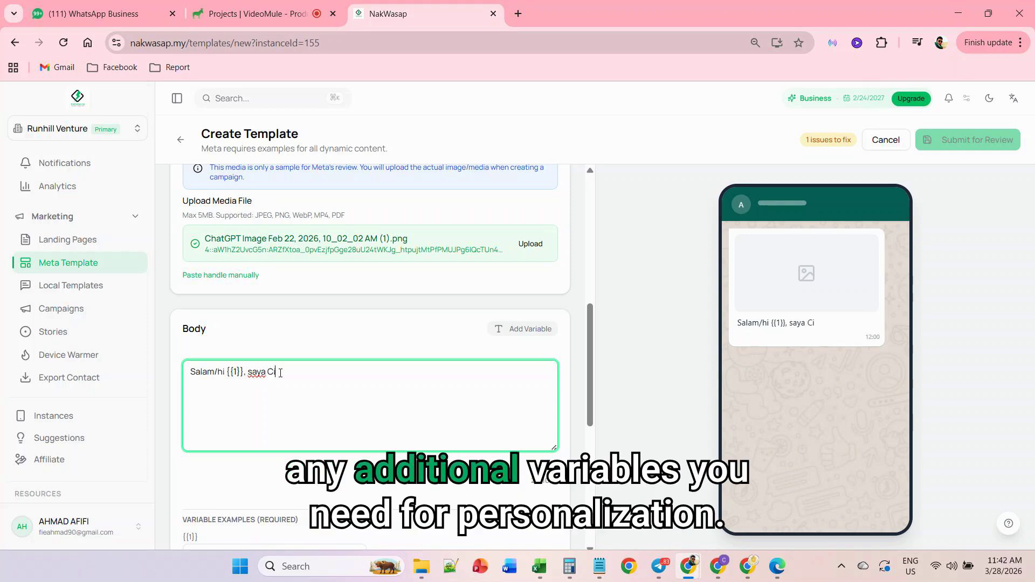
pyautogui.press('BackSpace')
pyautogui.press('BackSpace')
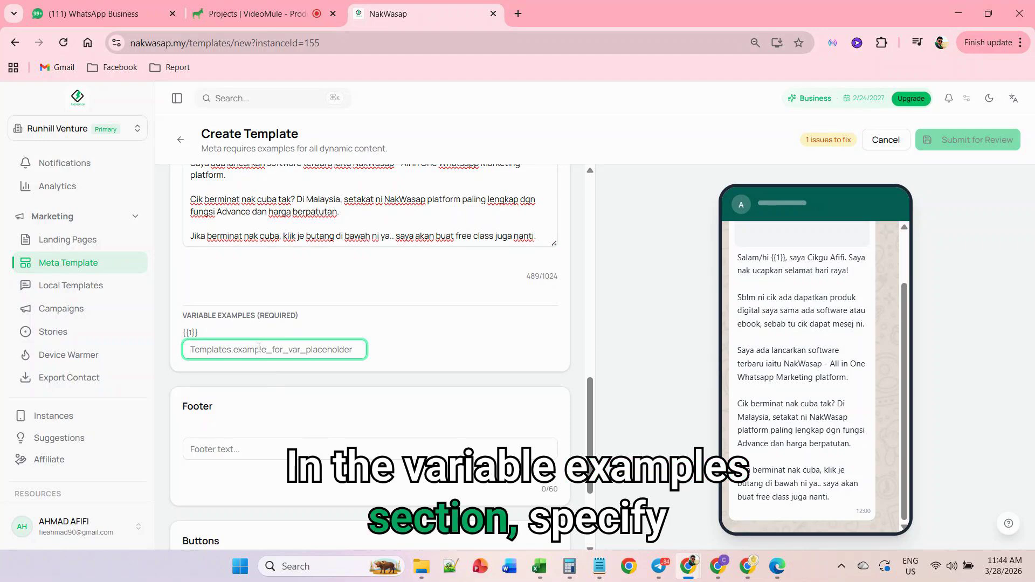
# - Enter "name" as the example for variable {{1}} and set the footer text to "Klik butang di bawah"
pyautogui.write('name')
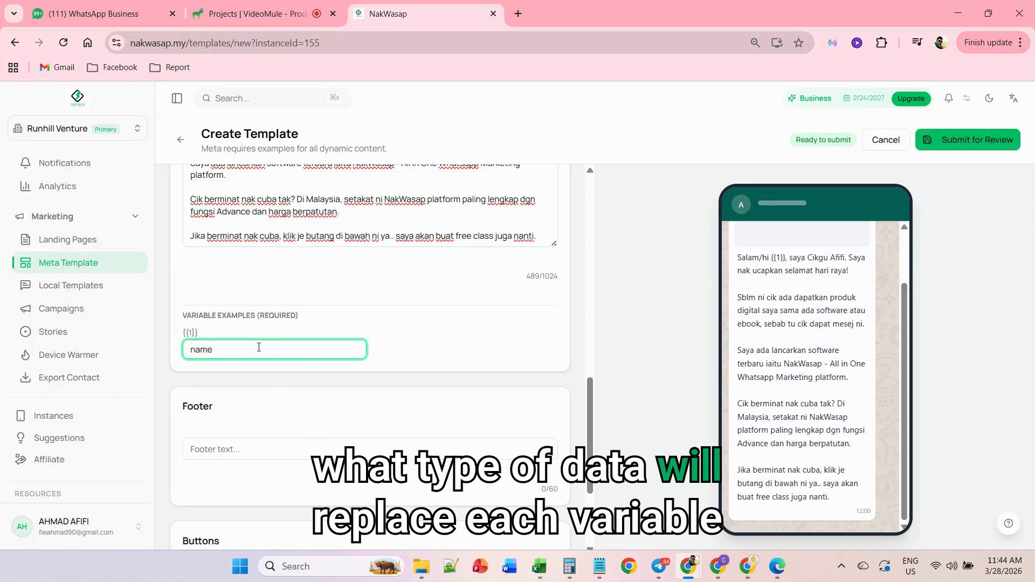
pyautogui.click(353, 284)
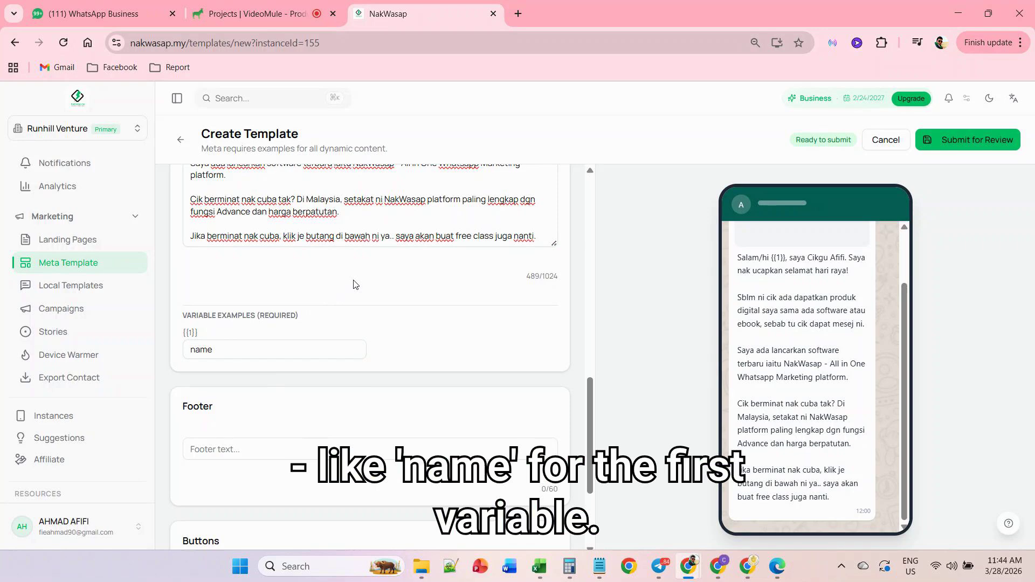
pyautogui.click(296, 451)
pyautogui.write('klik butang')
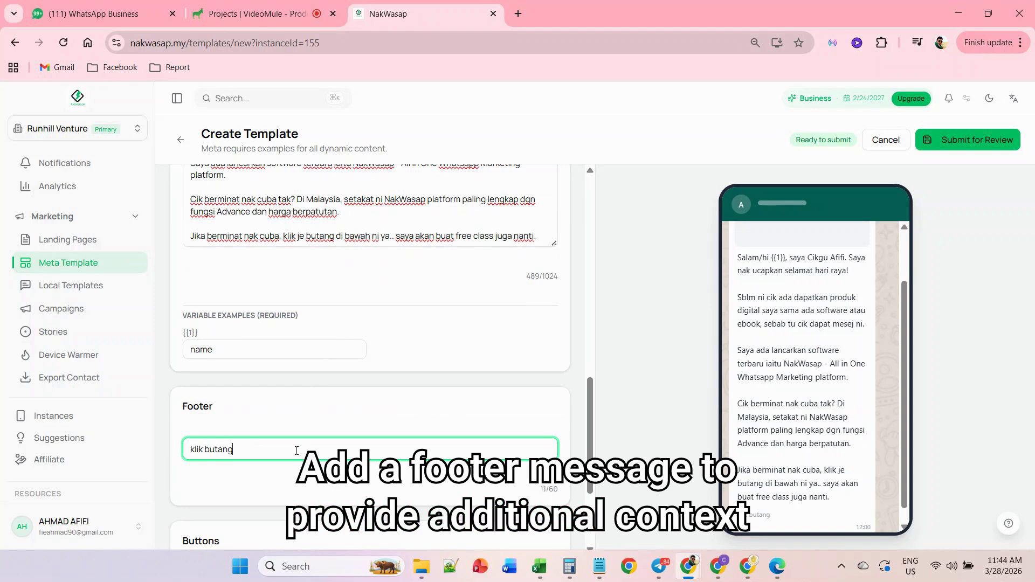
pyautogui.write('Klik butang di bawah')
# - Add a Quick Reply button and a URL button to the template
pyautogui.scroll(-3, 296, 451)
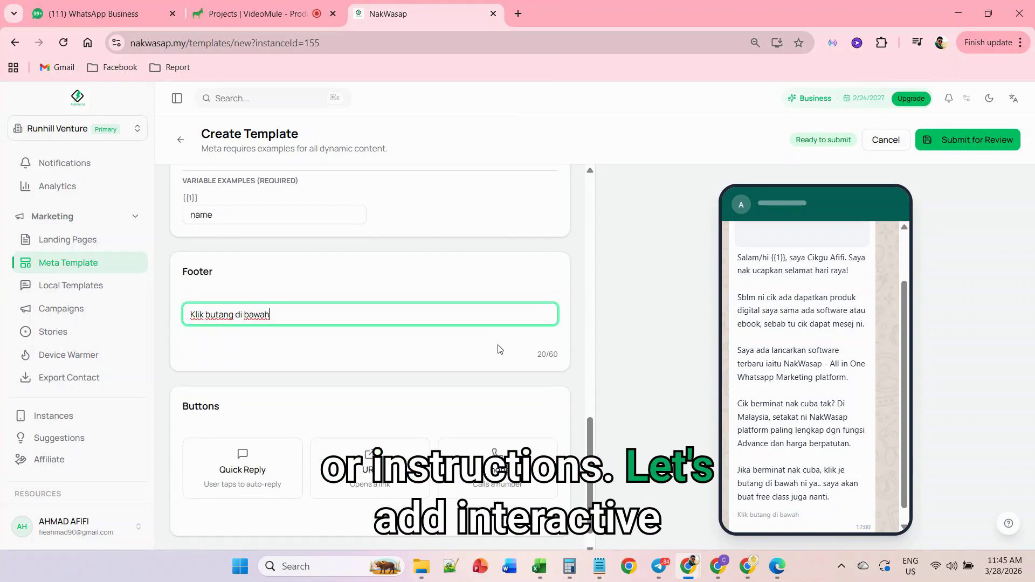
pyautogui.click(276, 443)
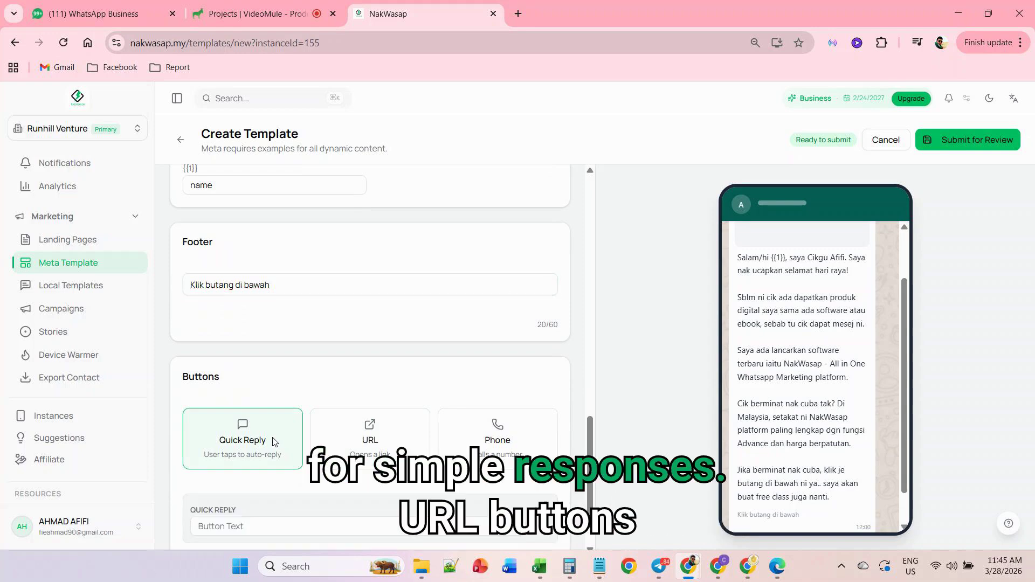
pyautogui.scroll(-1, 303, 433)
pyautogui.click(371, 389)
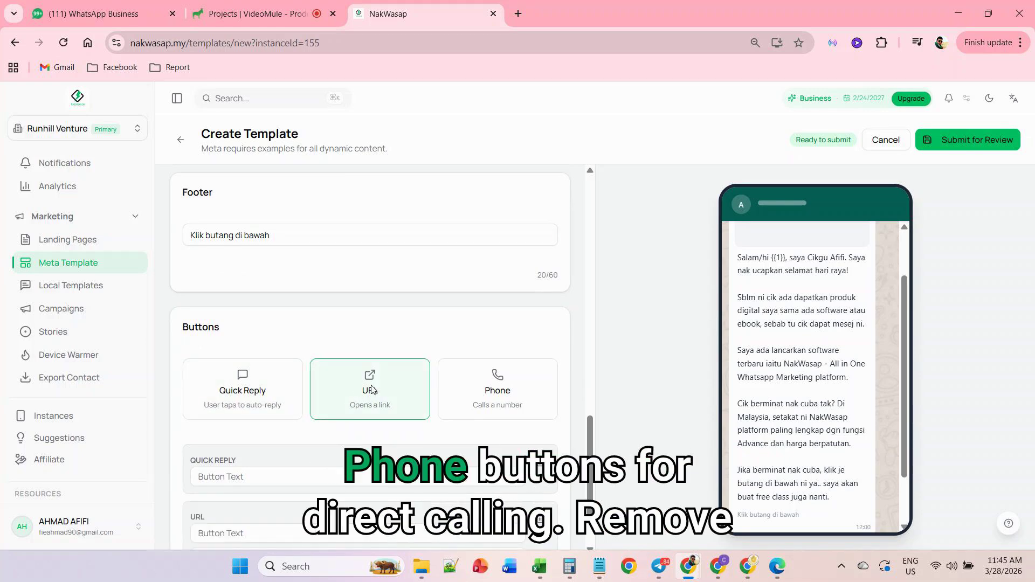
# - Add a Phone button to the template and remove it again
pyautogui.scroll(-2, 275, 471)
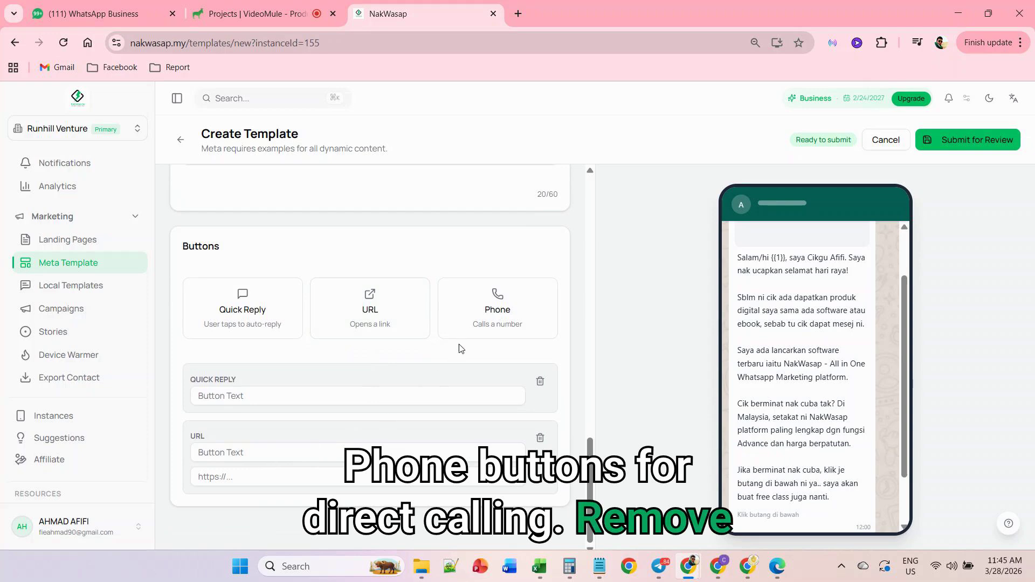
pyautogui.click(493, 313)
pyautogui.scroll(-2, 215, 433)
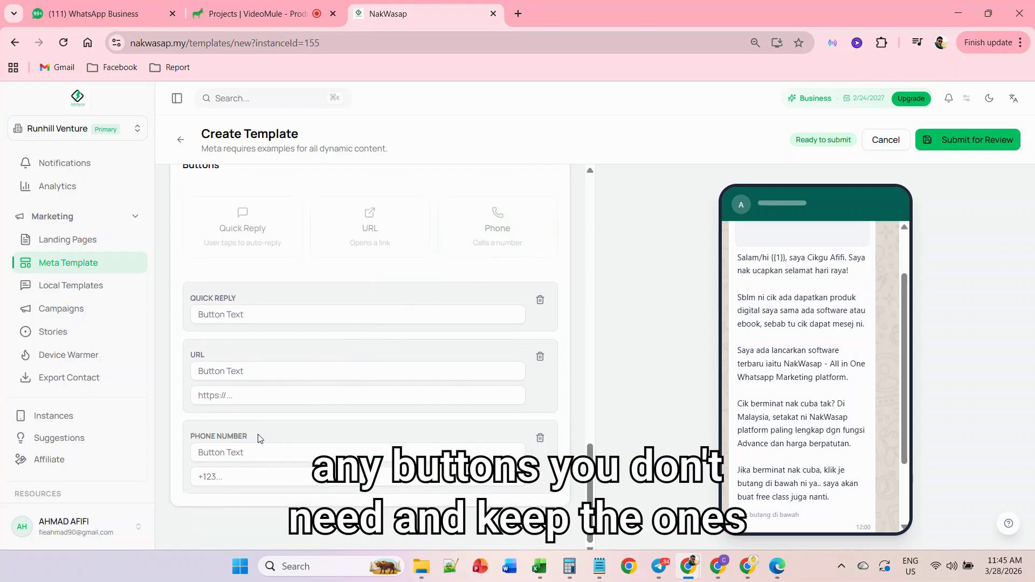
pyautogui.moveTo(257, 438); pyautogui.dragTo(195, 437)
pyautogui.moveTo(211, 358); pyautogui.dragTo(190, 355)
pyautogui.moveTo(238, 296); pyautogui.dragTo(192, 298)
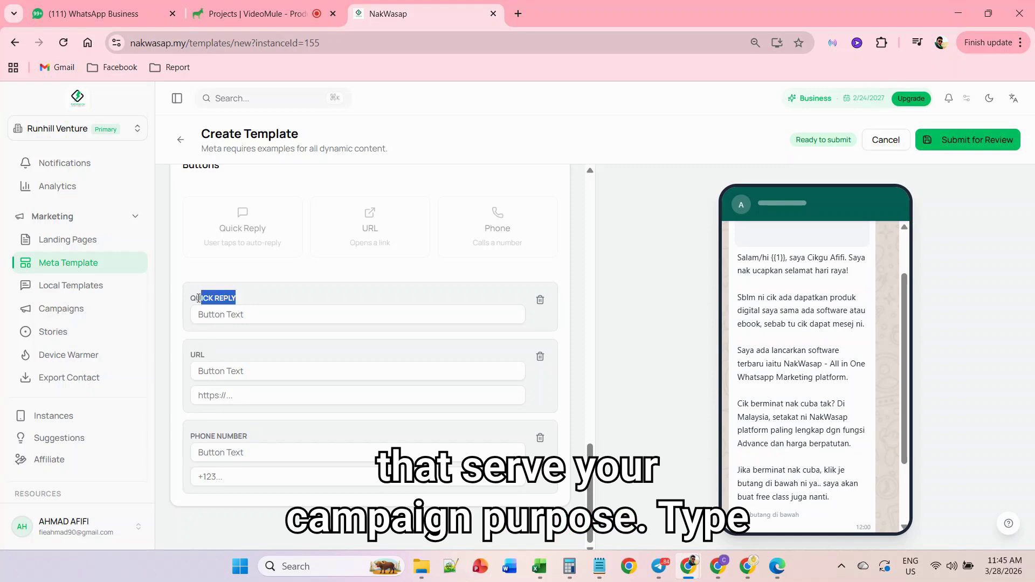
pyautogui.click(540, 438)
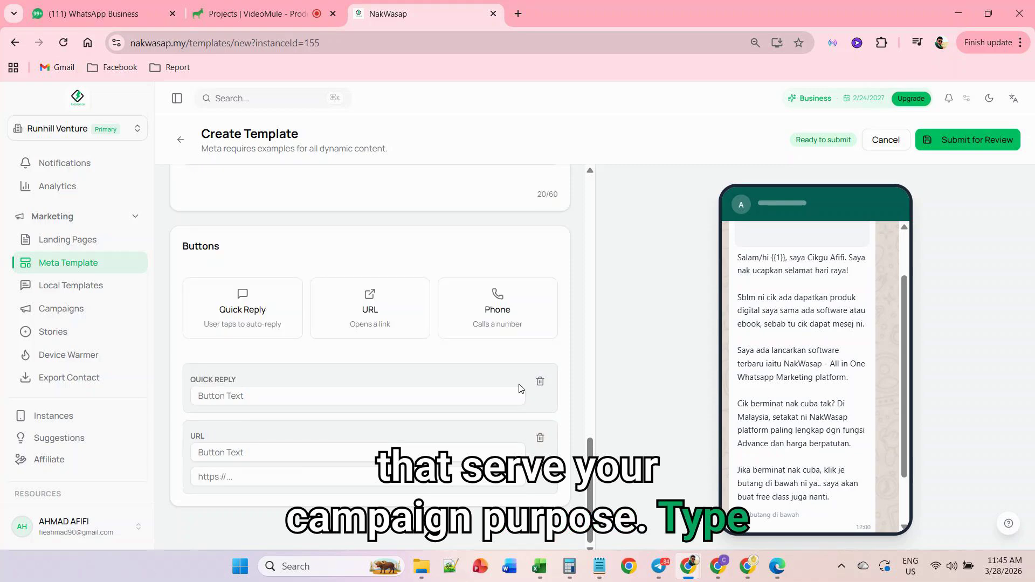
# - Set the Quick Reply button's text to "Nak Tahu Fungsi"
pyautogui.click(322, 398)
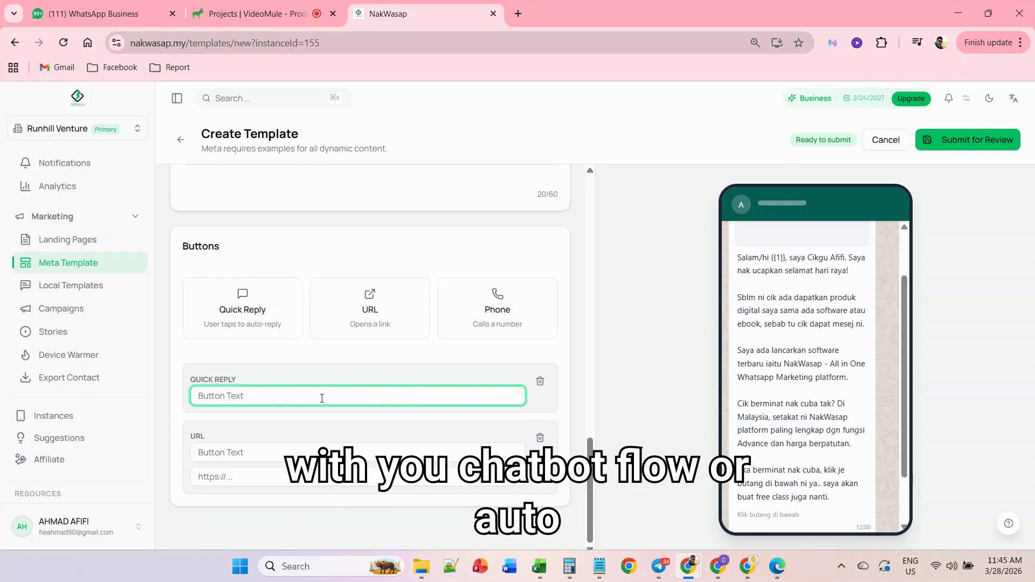
pyautogui.write('Nak ')
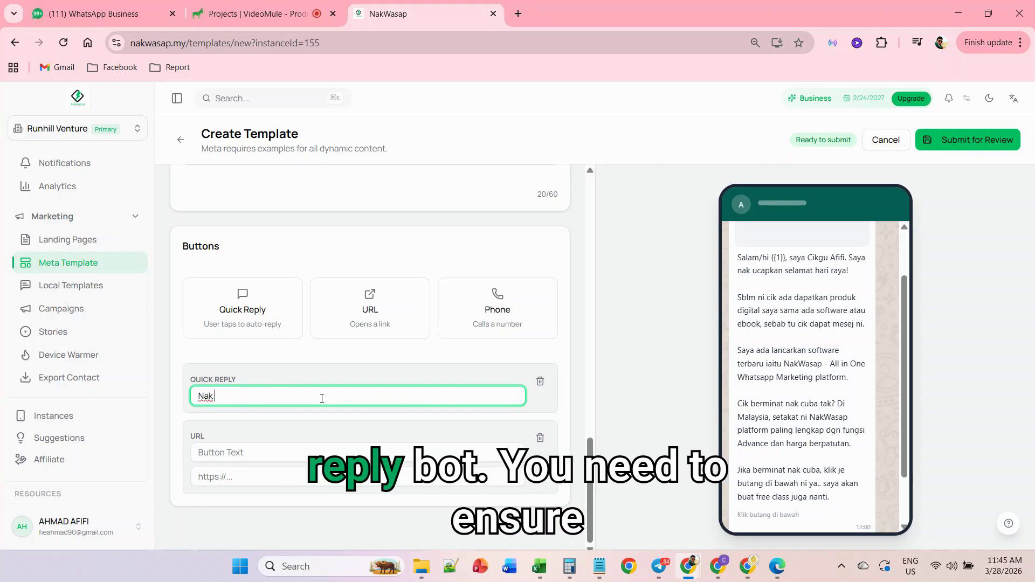
pyautogui.write('Tahu FUngs')
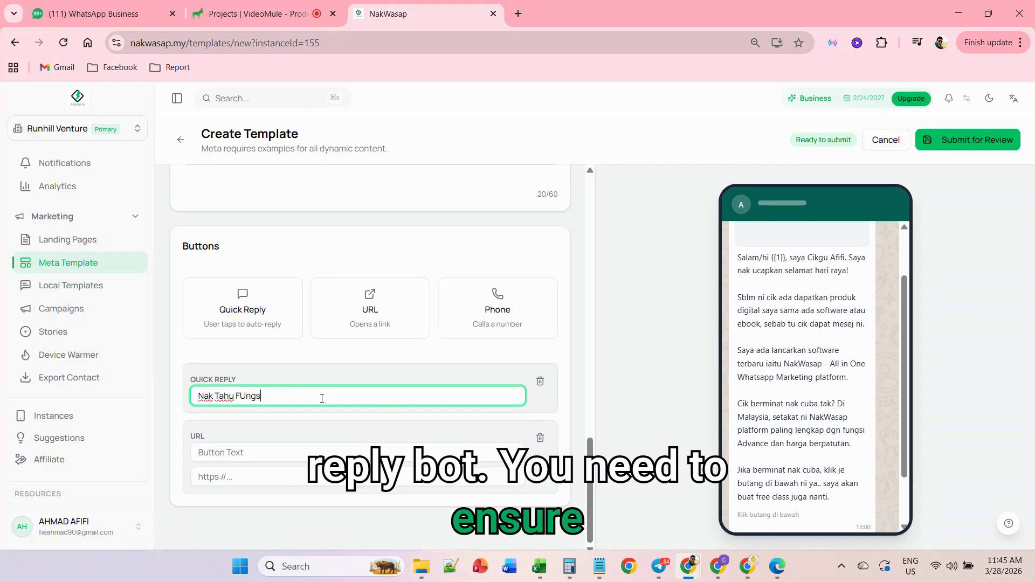
pyautogui.press('BackSpace')
pyautogui.press('BackSpace')
pyautogui.press('BackSpace')
pyautogui.press('BackSpace')
pyautogui.write('u')
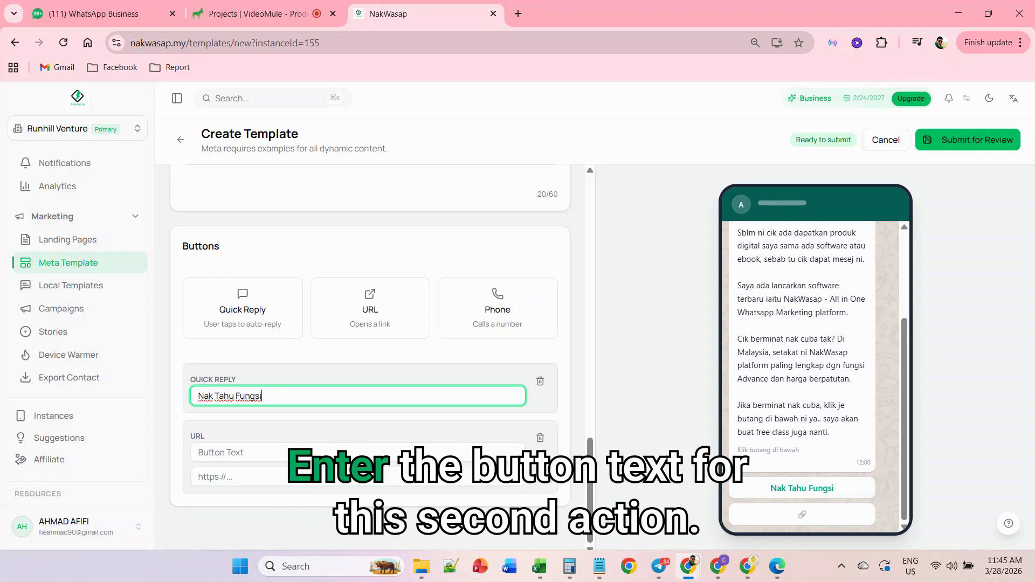
pyautogui.click(295, 448)
pyautogui.write('Daf')
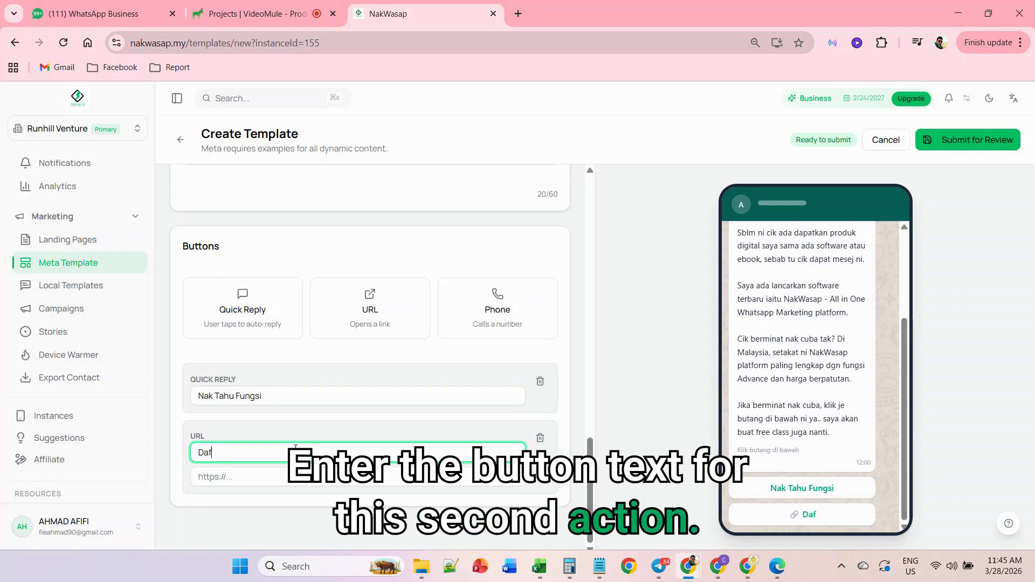
pyautogui.write('tar Akaun Percubaan')
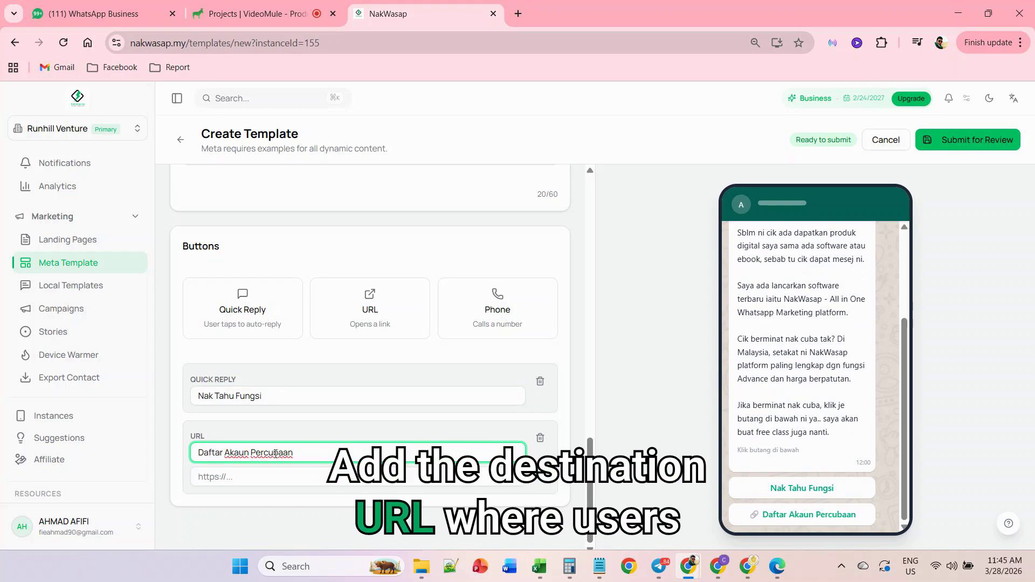
pyautogui.click(266, 476)
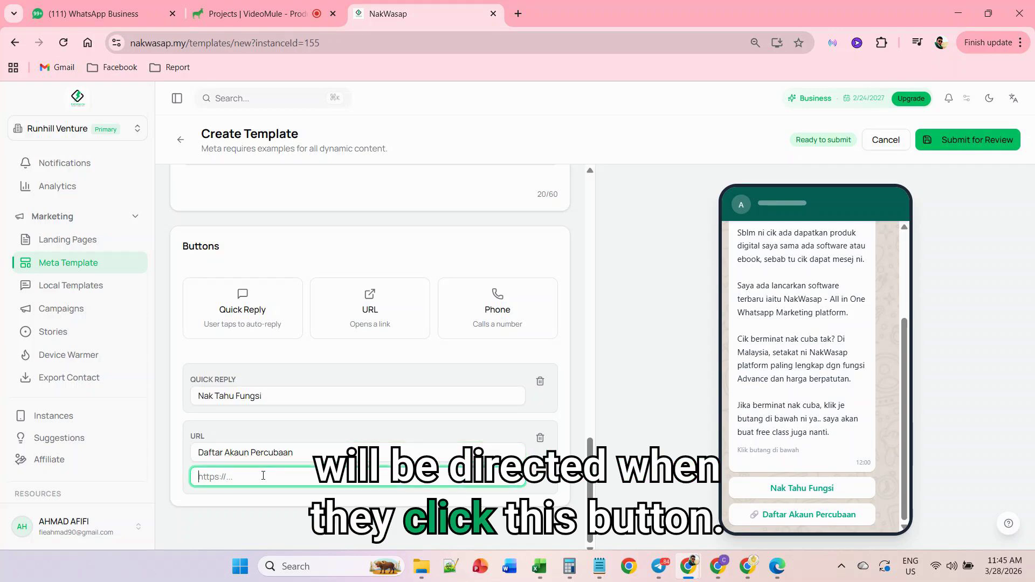
pyautogui.write('https://nakwasap.my')
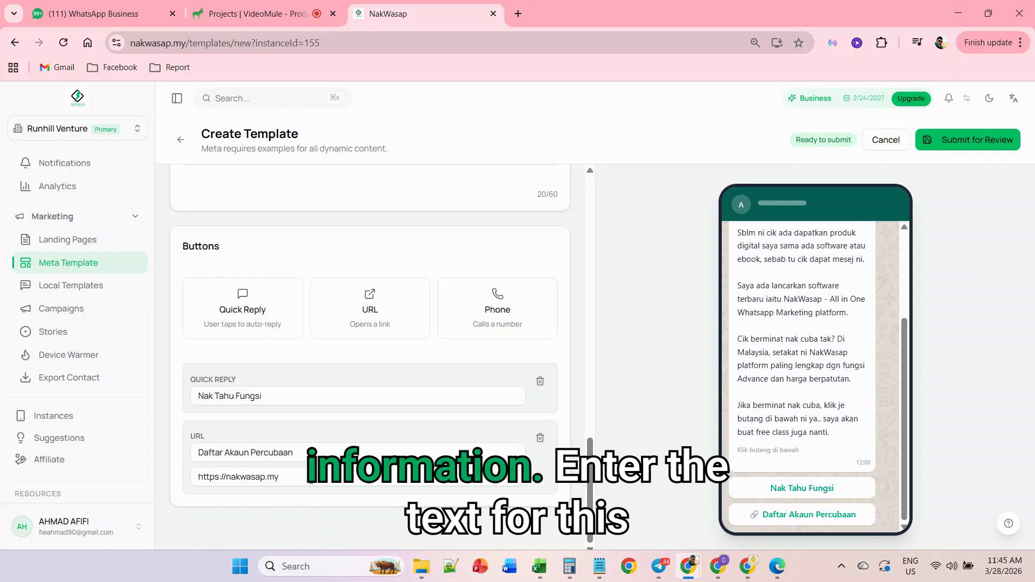
# - Add a second URL button labelled "Pertanyaan" and paste in its destination link
pyautogui.click(369, 308)
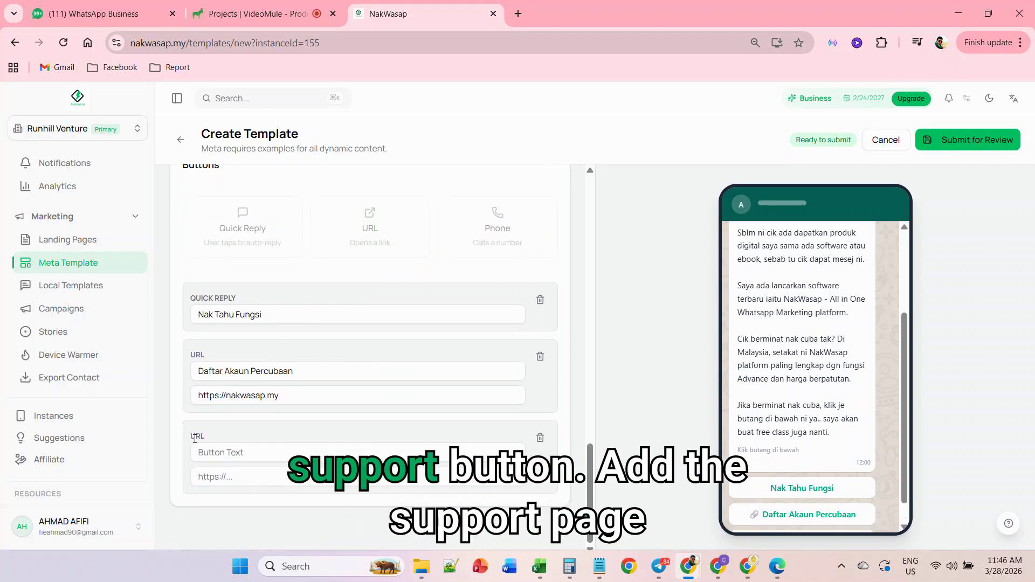
pyautogui.click(214, 453)
pyautogui.write('Pertanyaan')
pyautogui.press('Tab')
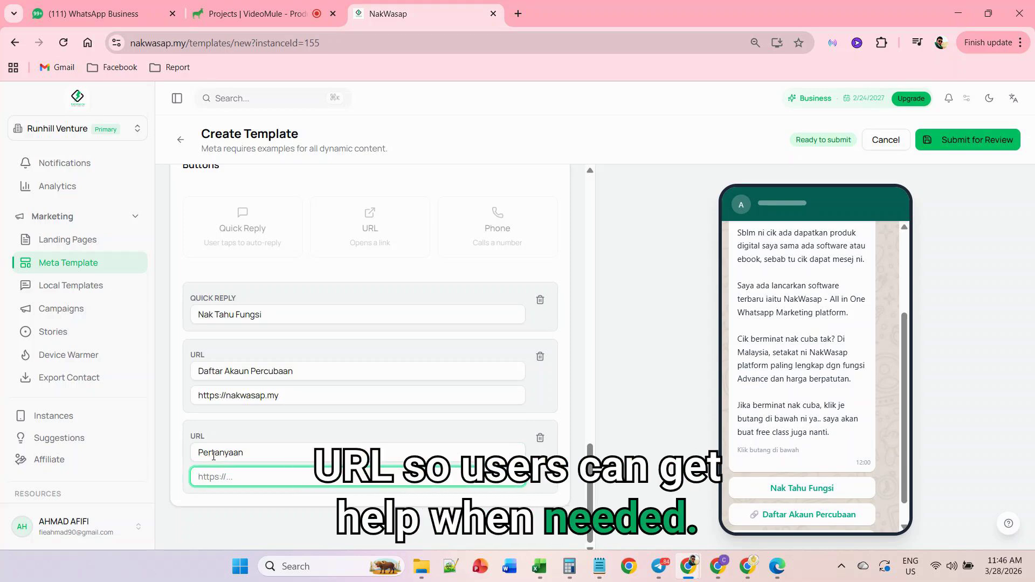
pyautogui.hotkey('ctrl', 'v')
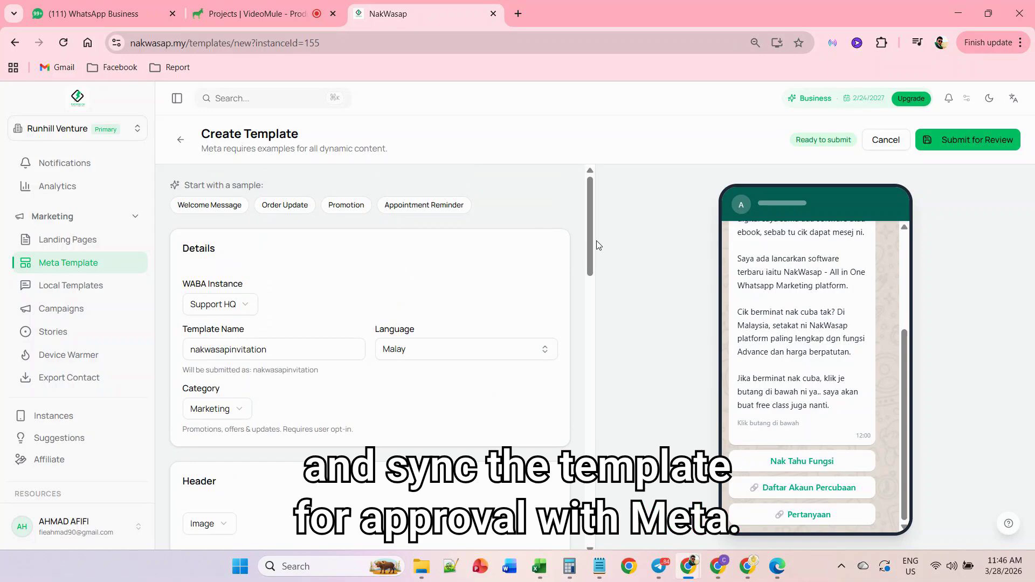
# - Submit the nakwasapinvitation template for Meta's review and check its status in the template list
pyautogui.click(984, 140)
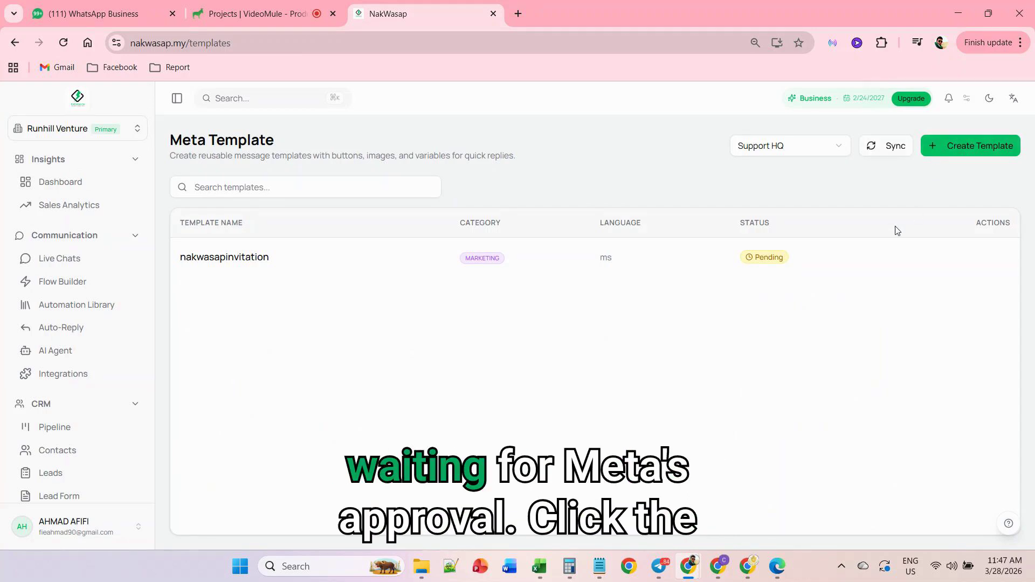
pyautogui.moveTo(804, 264); pyautogui.dragTo(764, 265)
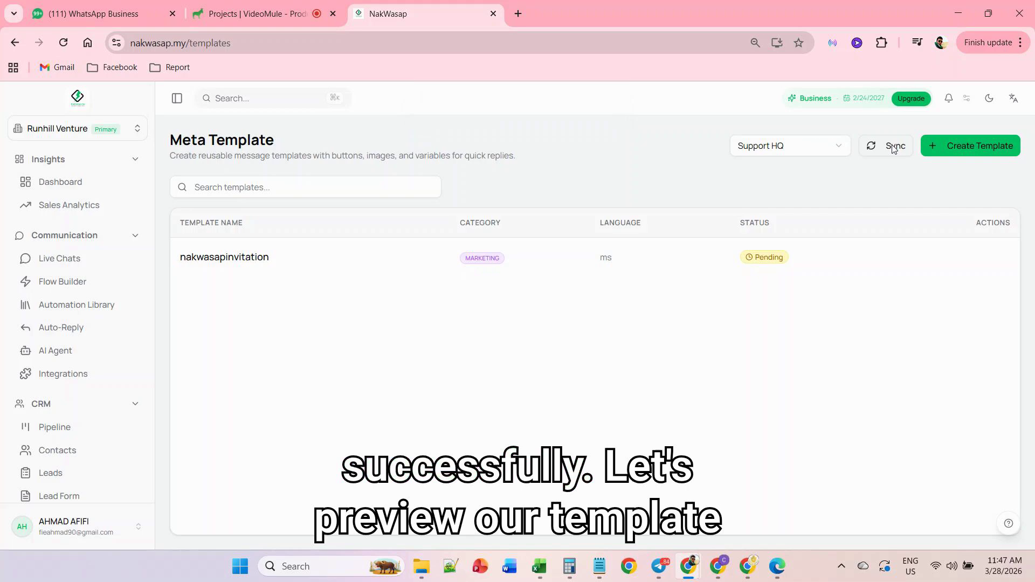
# - Preview the nakwasapinvitation template and copy the "Nak Tahu Fungsi" button text from it
pyautogui.moveTo(609, 258)
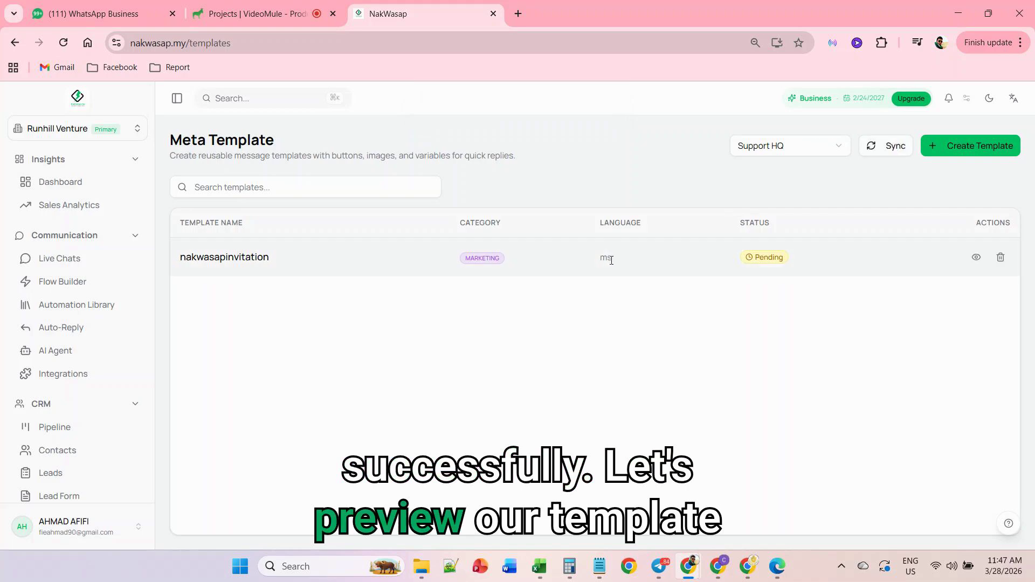
pyautogui.click(976, 259)
pyautogui.scroll(-5, 502, 324)
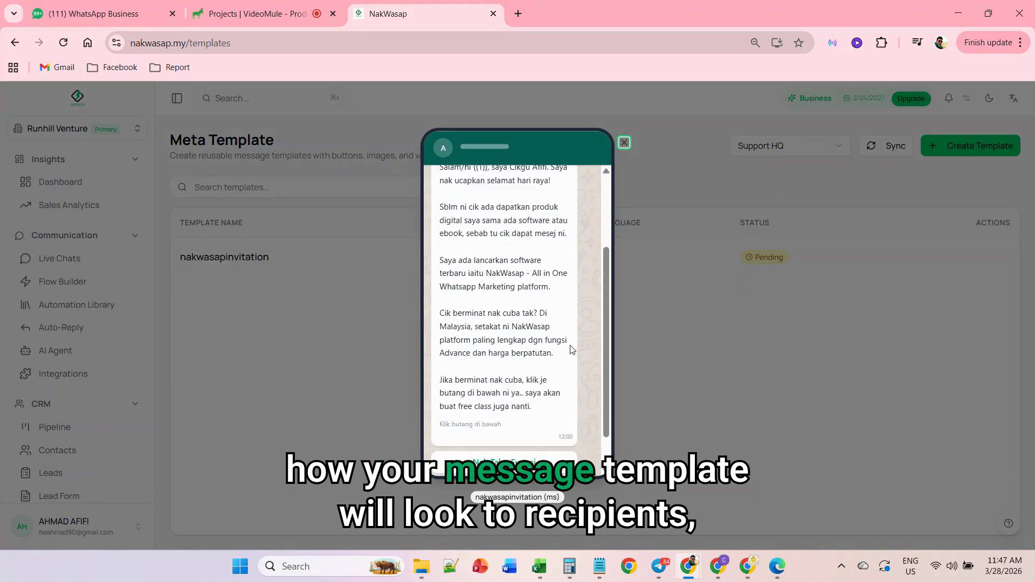
pyautogui.moveTo(527, 414); pyautogui.dragTo(540, 416)
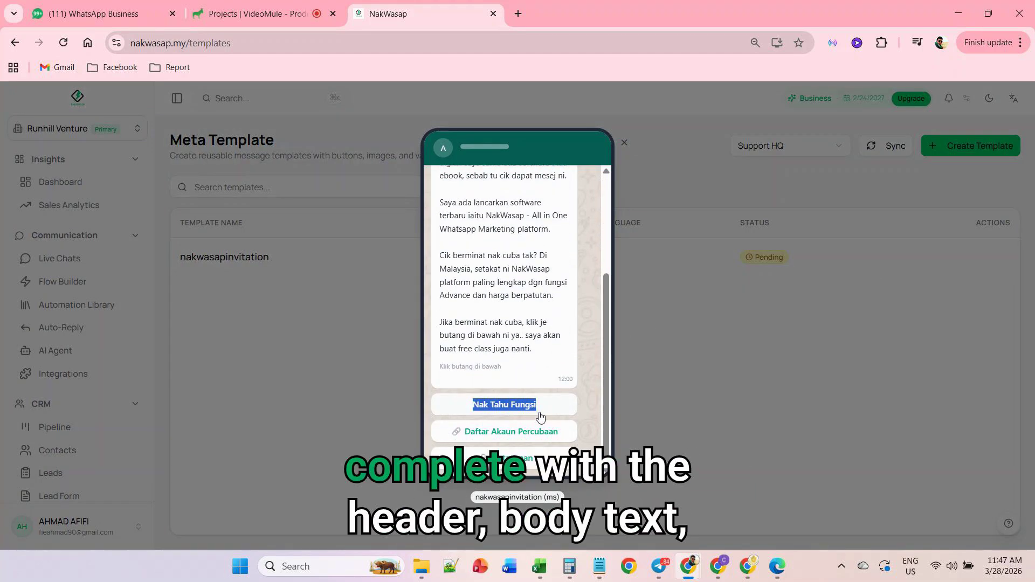
pyautogui.rightClick(530, 412)
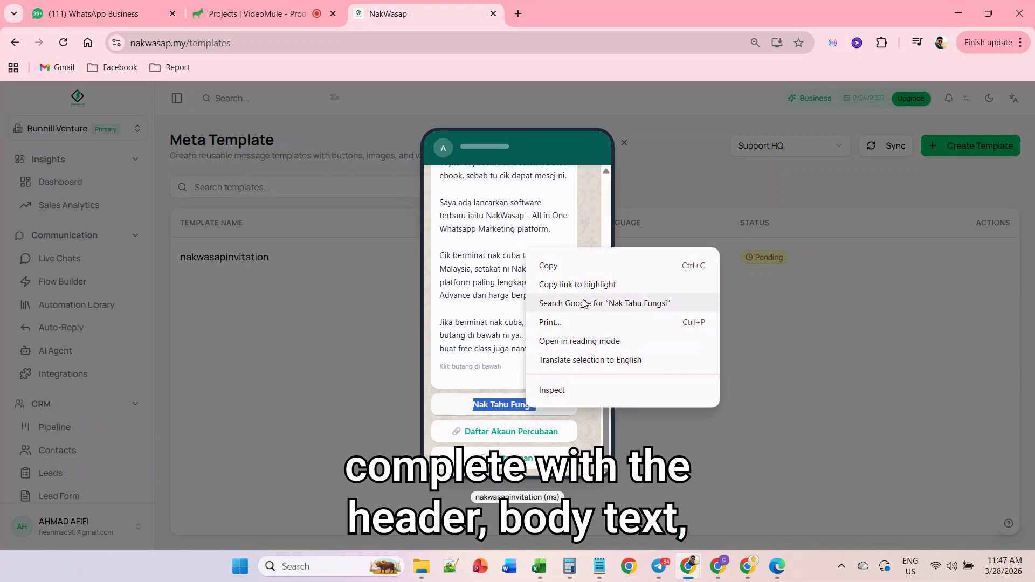
pyautogui.click(590, 267)
pyautogui.click(658, 281)
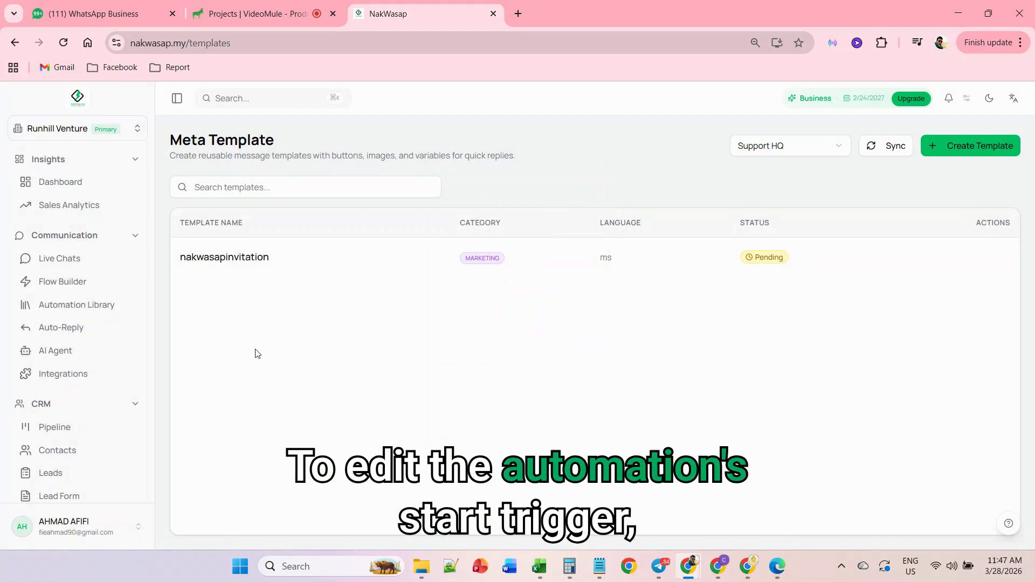
# - Open the "Saya berminat.." automation in the Flow Builder and show the Start Trigger node's properties
pyautogui.click(92, 280)
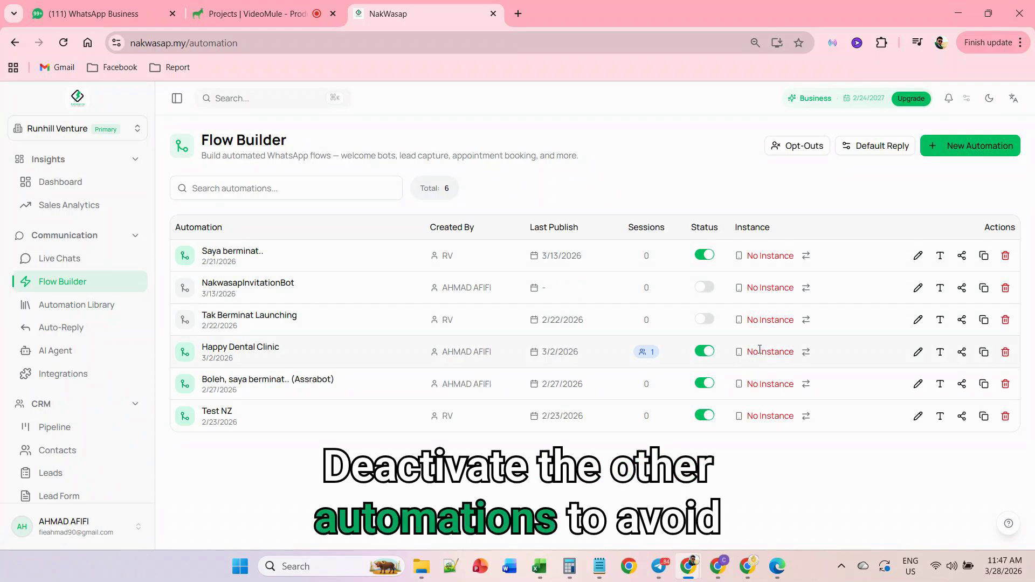
pyautogui.click(918, 257)
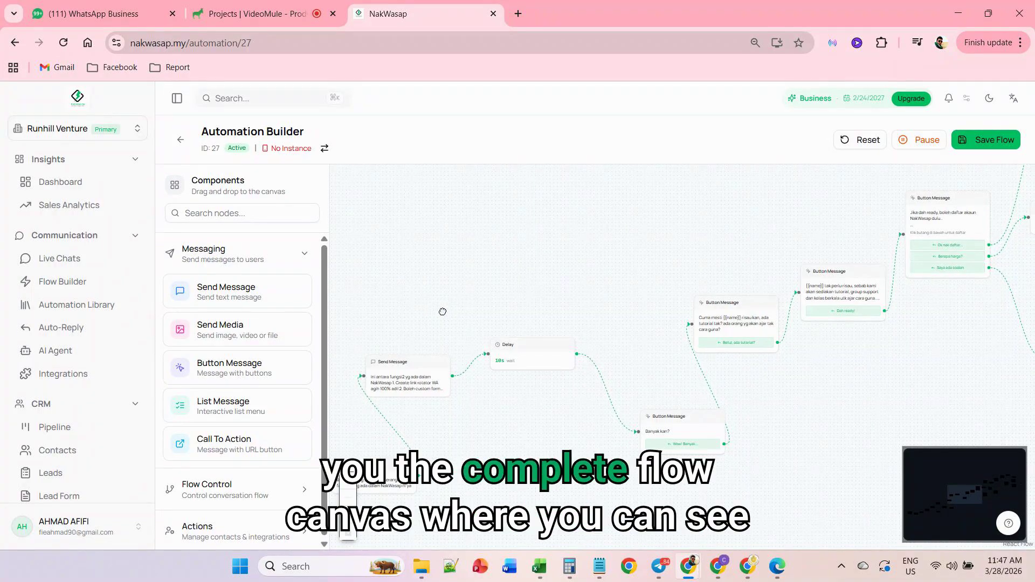
pyautogui.moveTo(398, 323); pyautogui.dragTo(693, 231)
pyautogui.moveTo(529, 331); pyautogui.dragTo(692, 172)
pyautogui.moveTo(449, 316); pyautogui.dragTo(675, 183)
pyautogui.moveTo(358, 296); pyautogui.dragTo(554, 265)
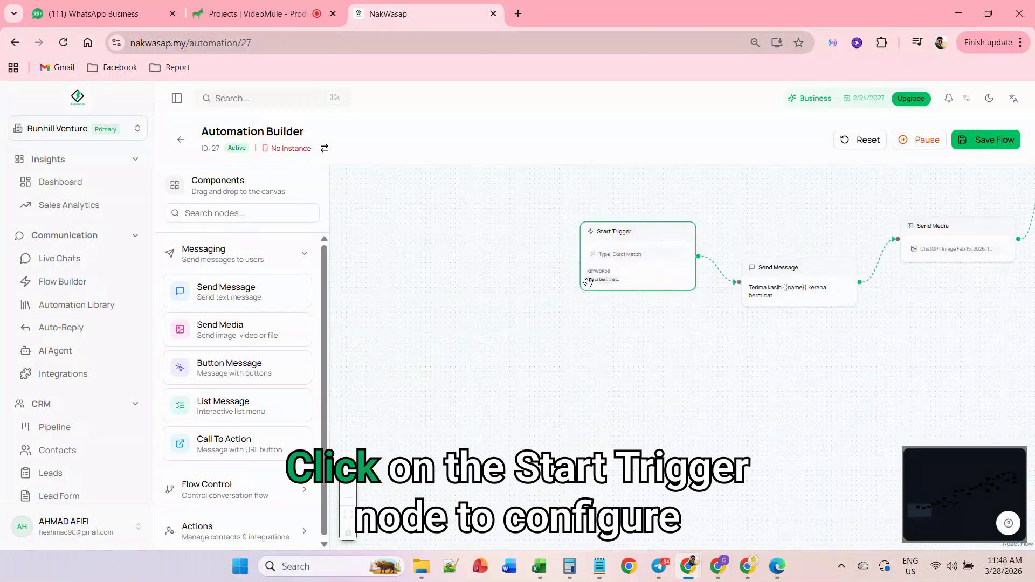
pyautogui.moveTo(602, 299); pyautogui.dragTo(537, 340)
pyautogui.click(579, 311)
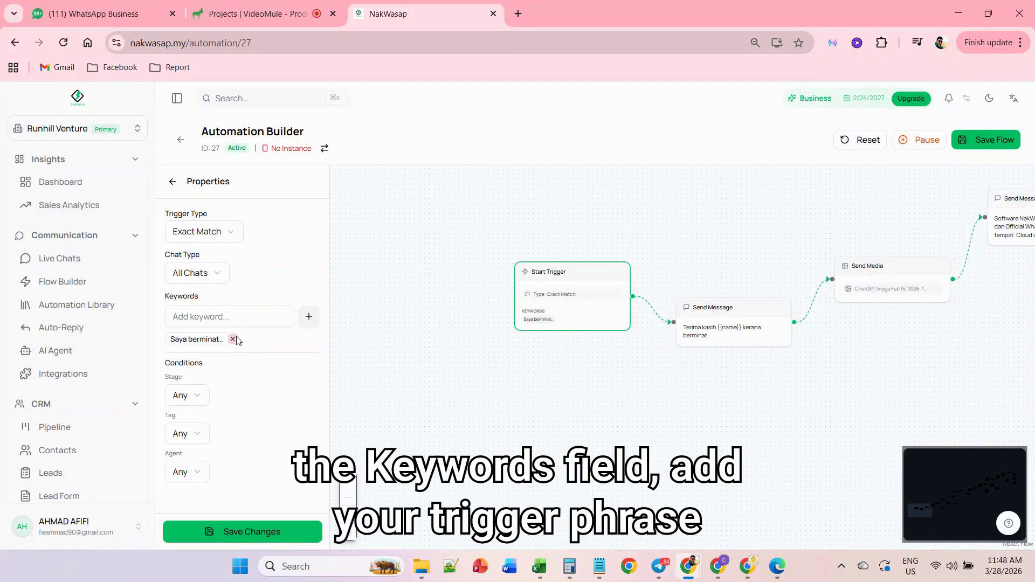
# - Add "Nak Tahu Fungsi" as a second Start Trigger keyword and save the changes
pyautogui.click(231, 318)
pyautogui.rightClick(231, 318)
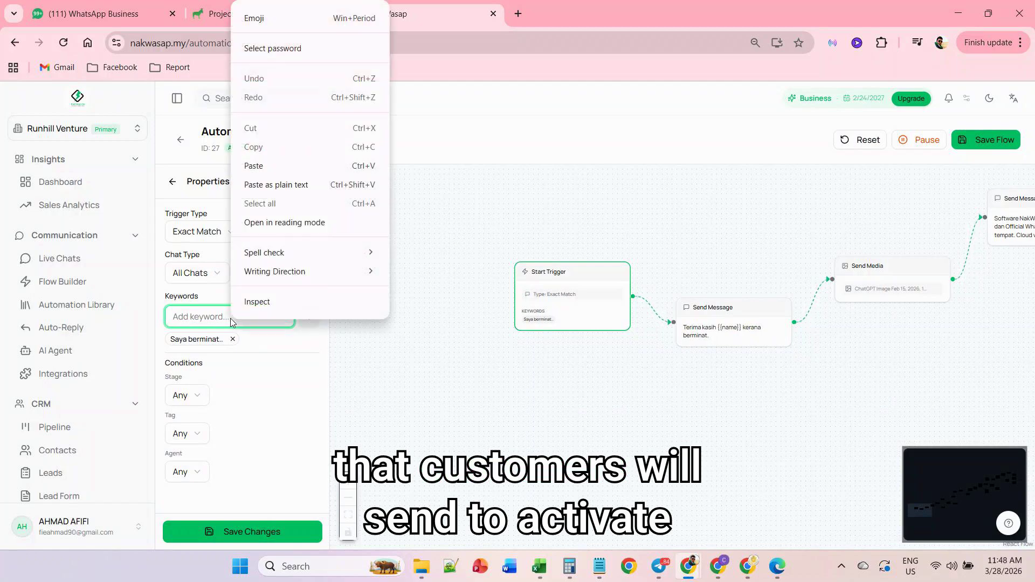
pyautogui.click(291, 166)
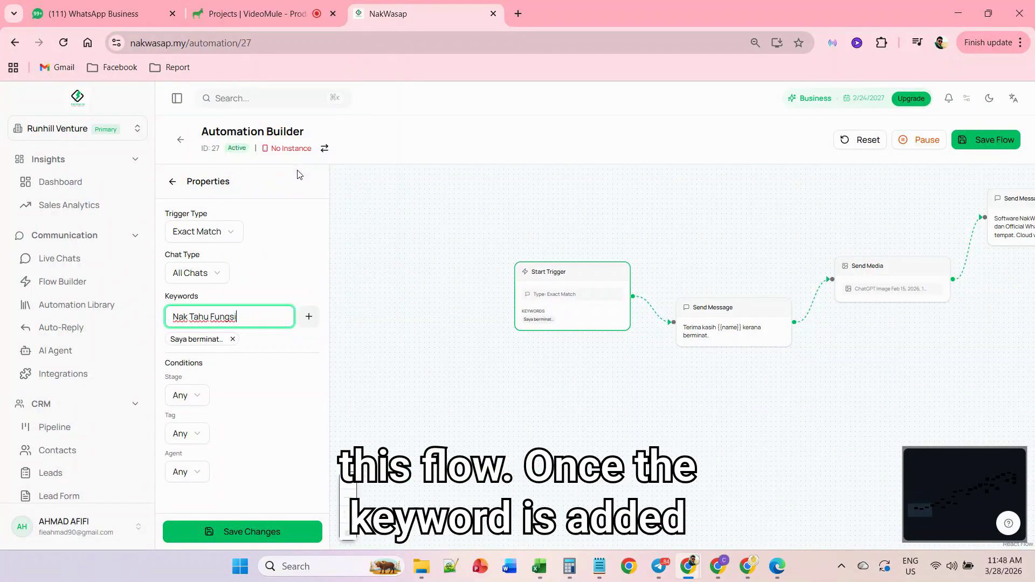
pyautogui.click(309, 318)
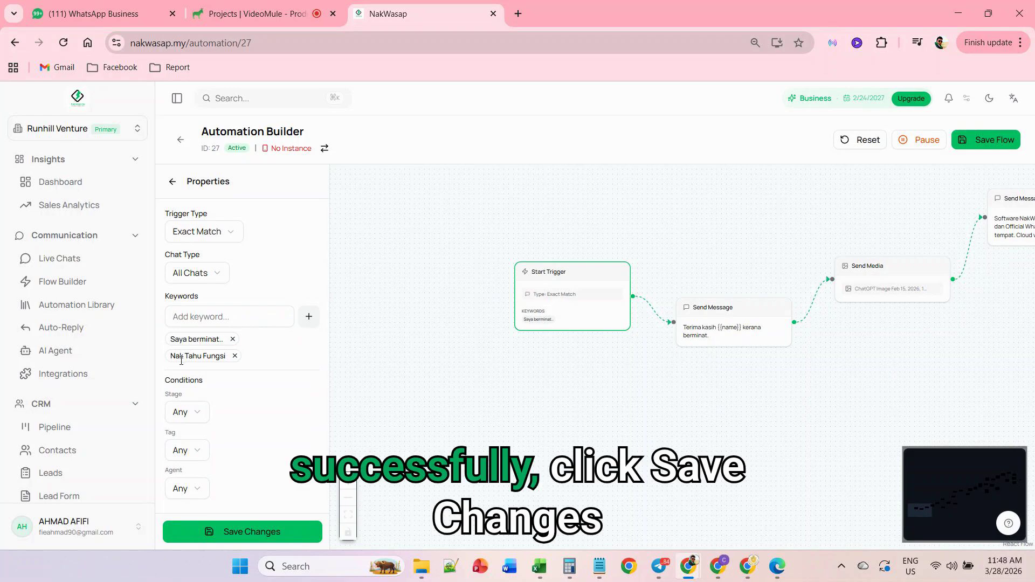
pyautogui.moveTo(172, 358); pyautogui.dragTo(226, 358)
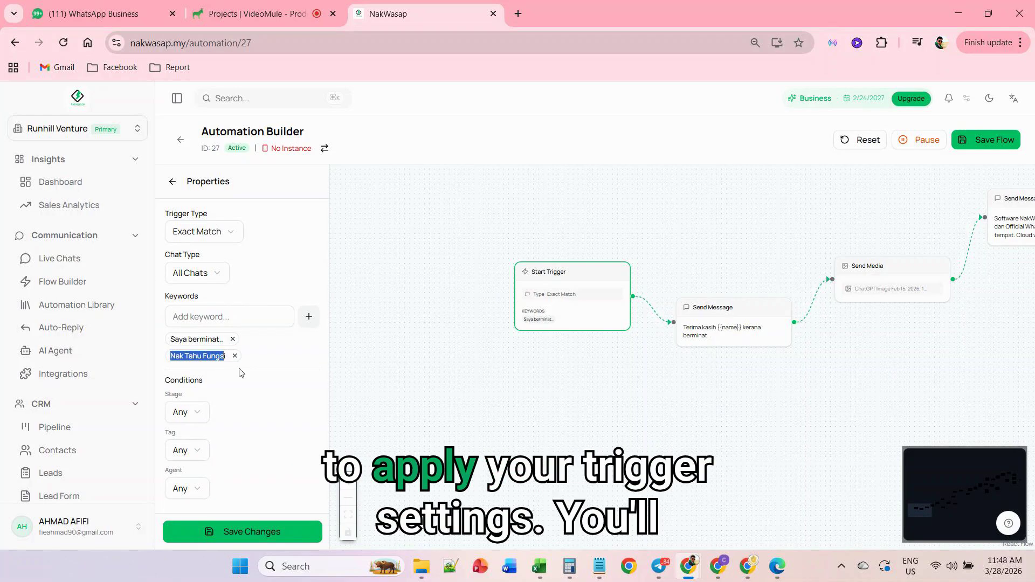
pyautogui.click(243, 532)
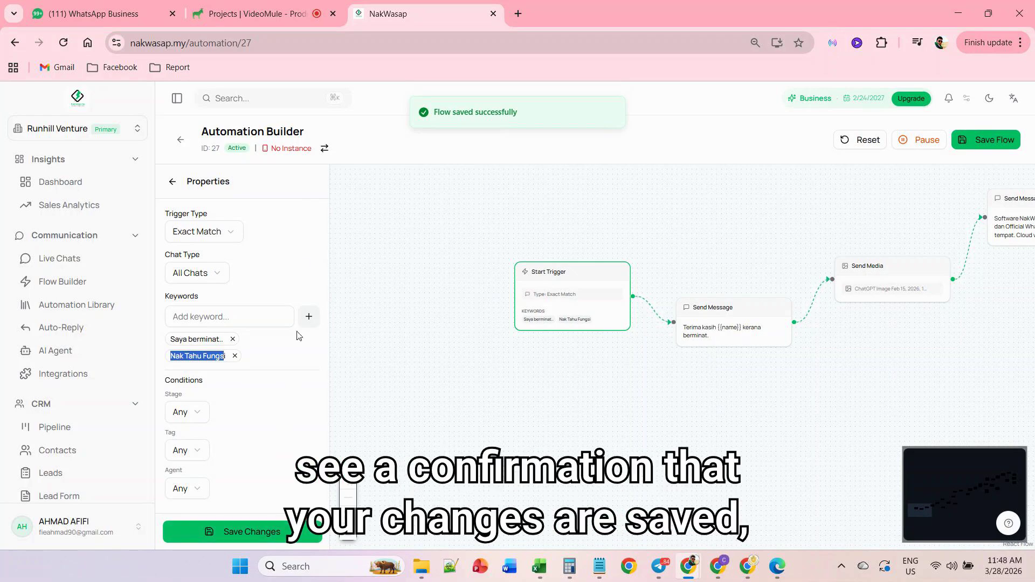
# - Assign the Support HQ instance to the "Saya berminat.." automation and reopen it in the builder
pyautogui.click(181, 141)
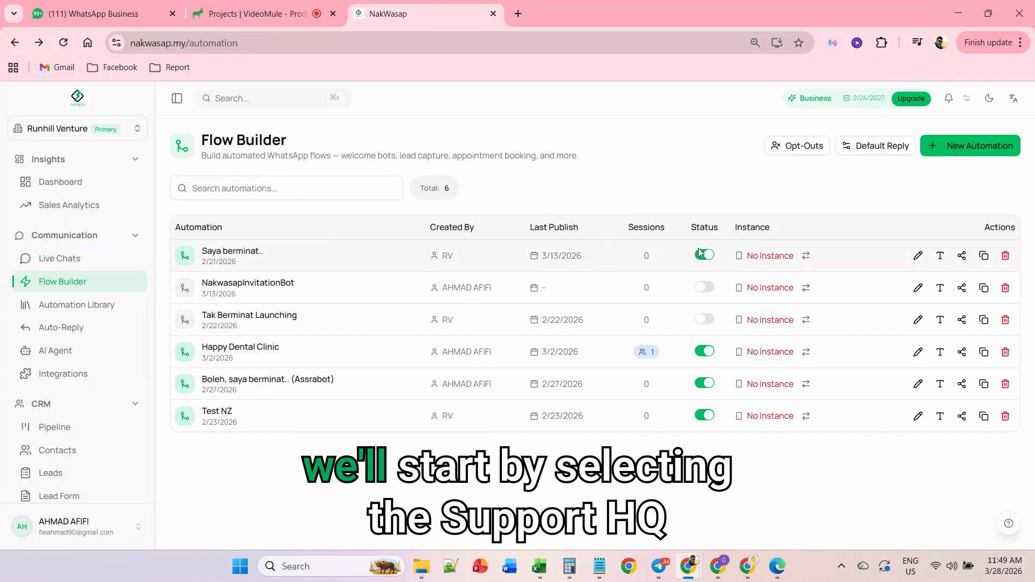
pyautogui.click(806, 256)
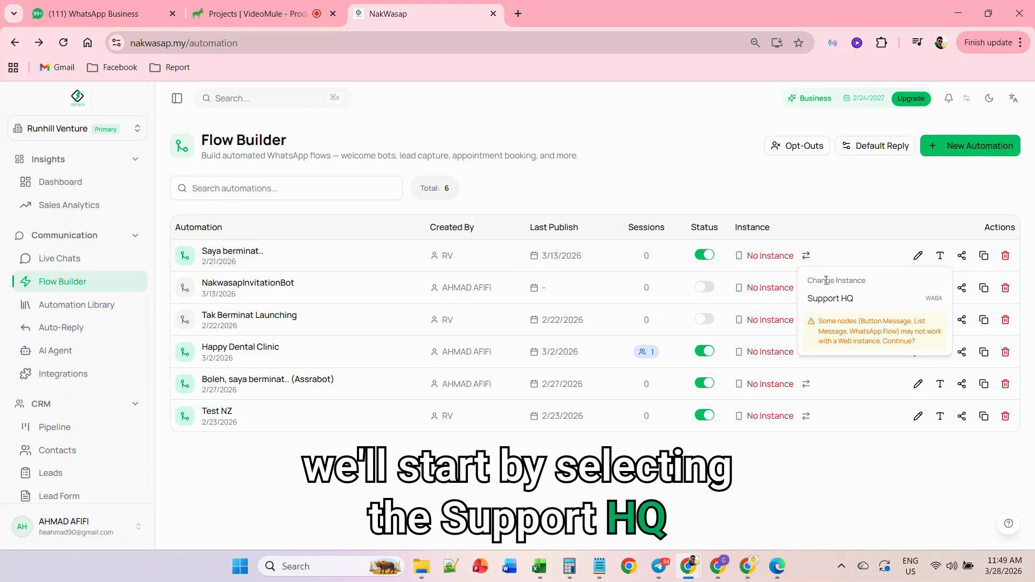
pyautogui.click(839, 305)
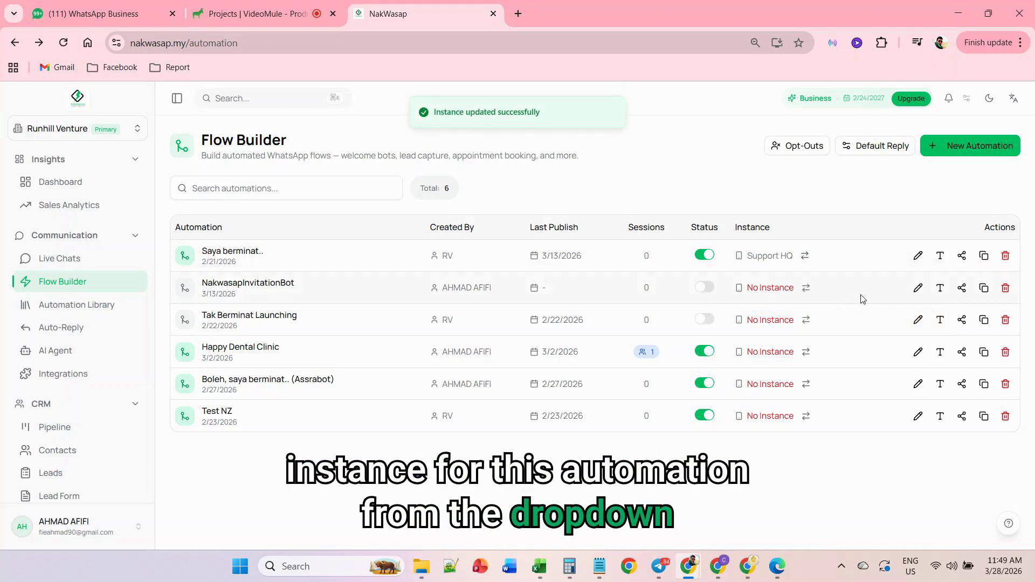
pyautogui.click(918, 257)
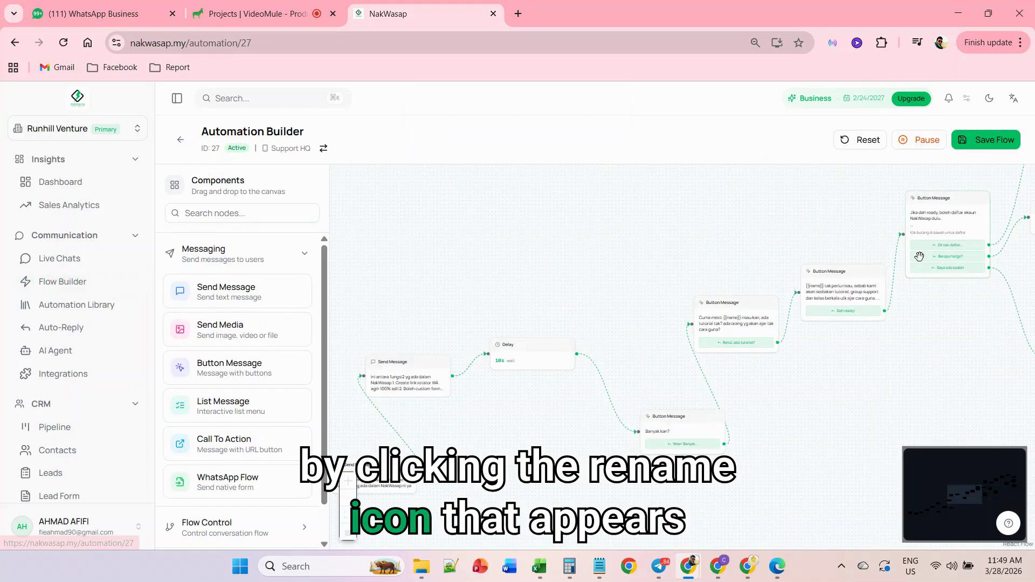
pyautogui.moveTo(531, 431); pyautogui.dragTo(855, 317)
pyautogui.moveTo(668, 372); pyautogui.dragTo(866, 289)
pyautogui.moveTo(468, 369)
pyautogui.mouseDown()
pyautogui.moveTo(458, 374)
pyautogui.moveTo(384, 246)
pyautogui.mouseUp()
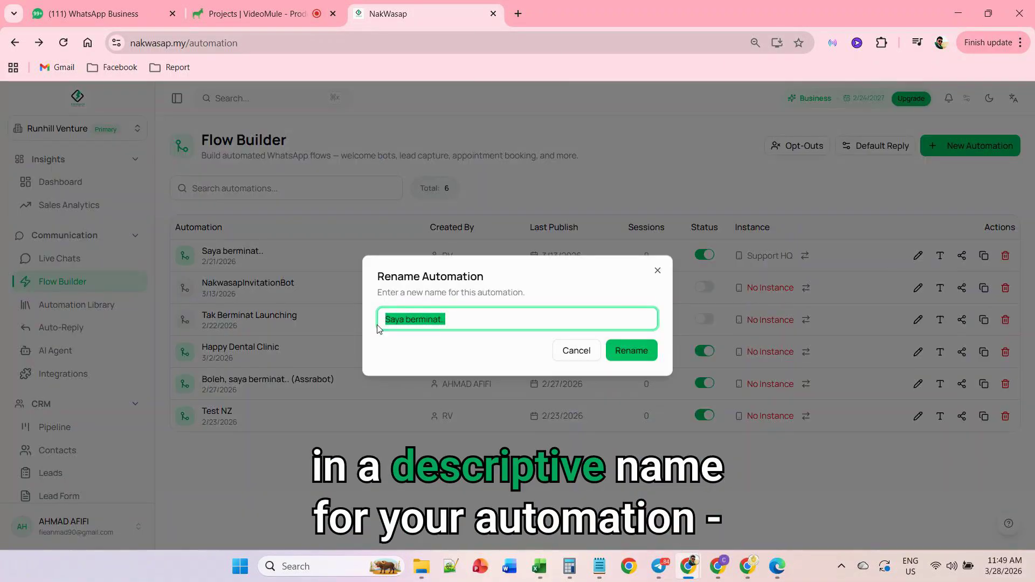
# - Rename the "Saya berminat.." automation to "INVITATION NAKWASAP"
pyautogui.write('IN')
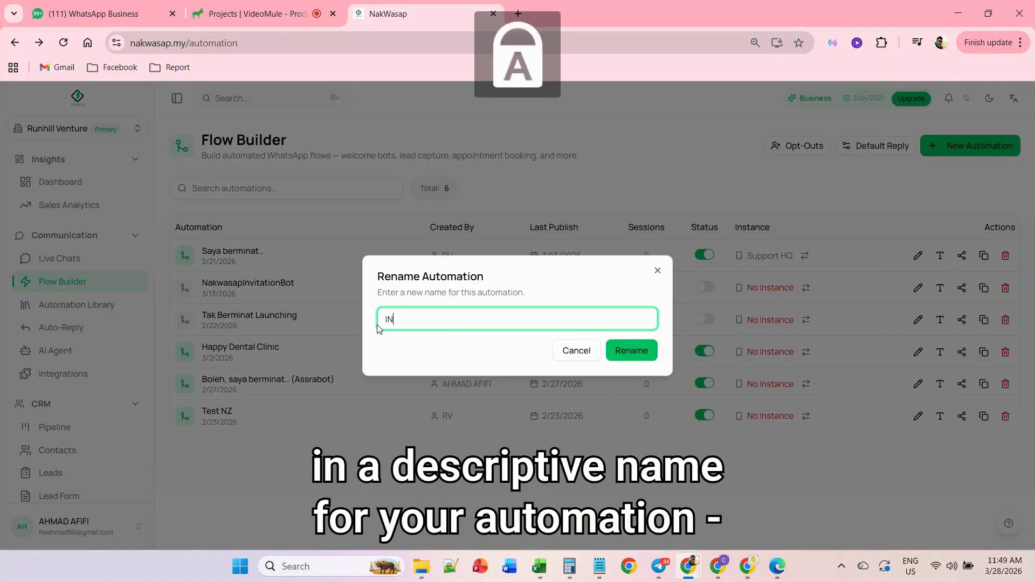
pyautogui.write('VITATION NAKWA')
pyautogui.press('BackSpace')
pyautogui.write('WASAP')
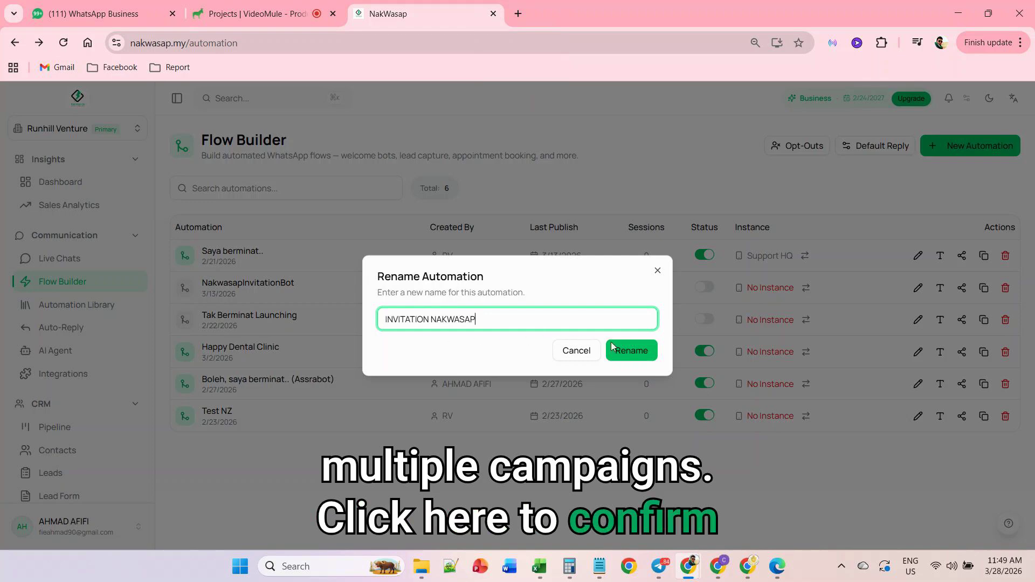
pyautogui.click(628, 351)
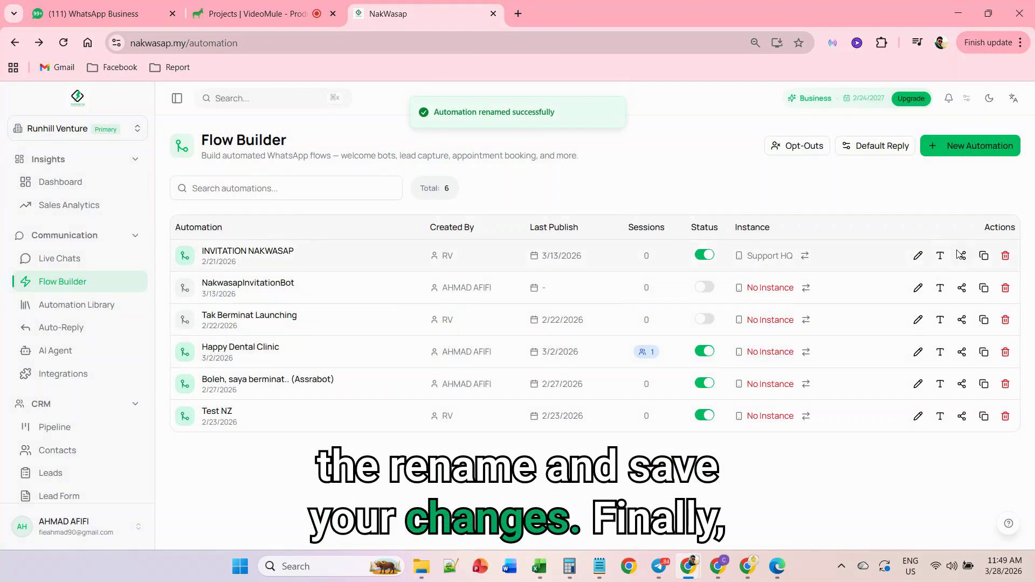
# - Set up sharing the INVITATION NAKWASAP automation as a public template in the Marketing category, and close the dialog without creating it
pyautogui.click(961, 256)
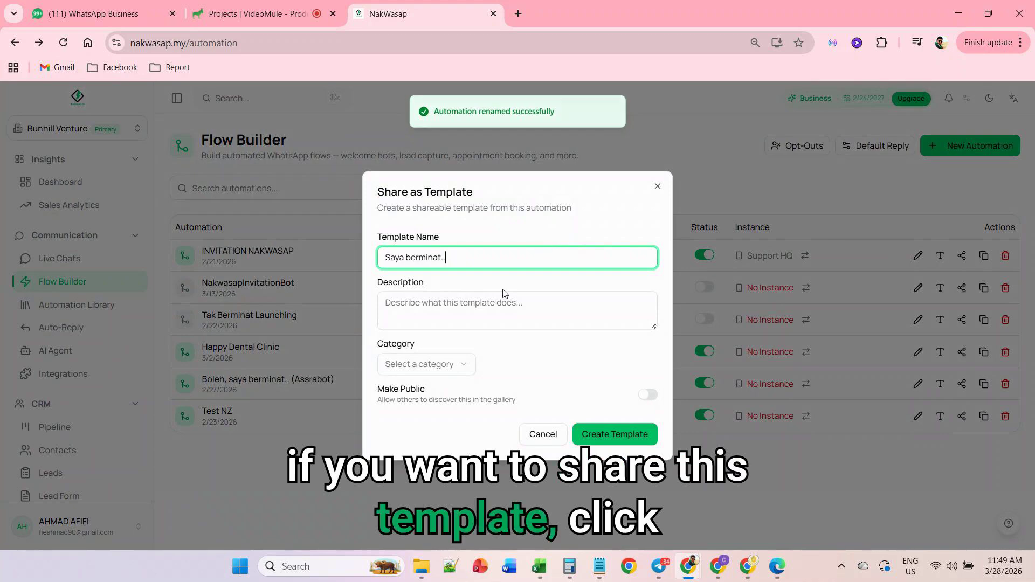
pyautogui.click(454, 365)
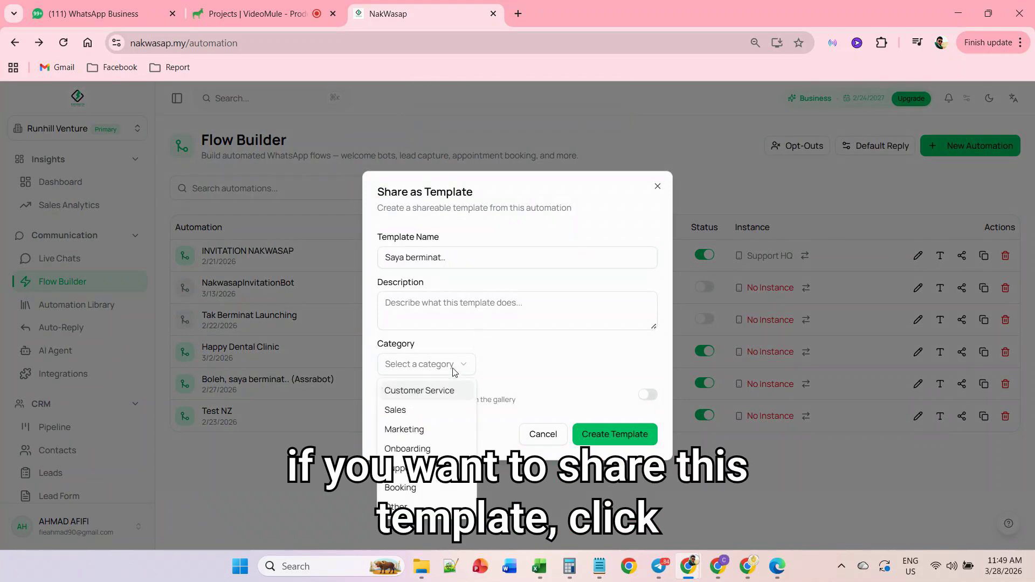
pyautogui.click(438, 429)
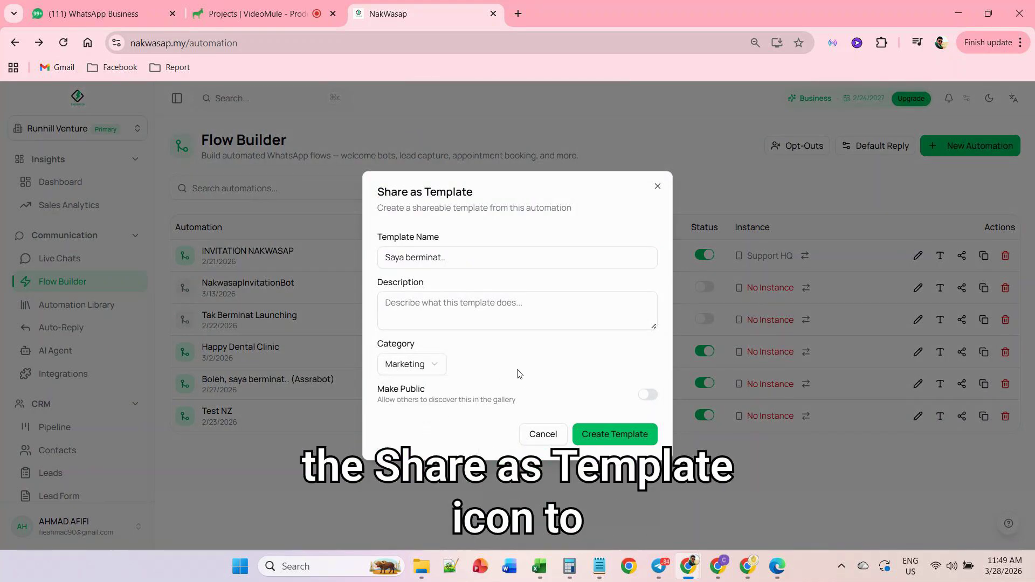
pyautogui.click(648, 394)
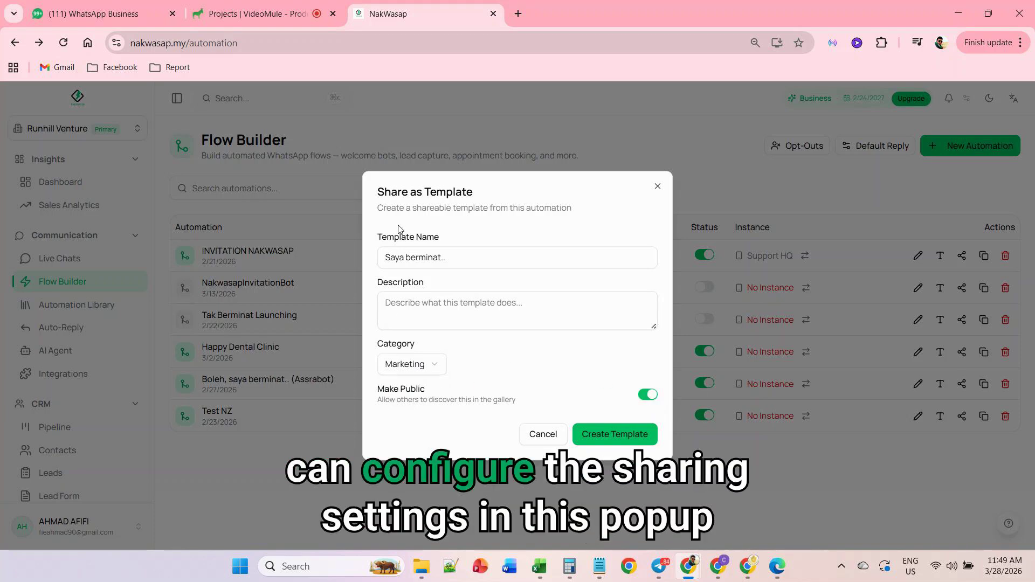
pyautogui.moveTo(377, 208); pyautogui.dragTo(577, 214)
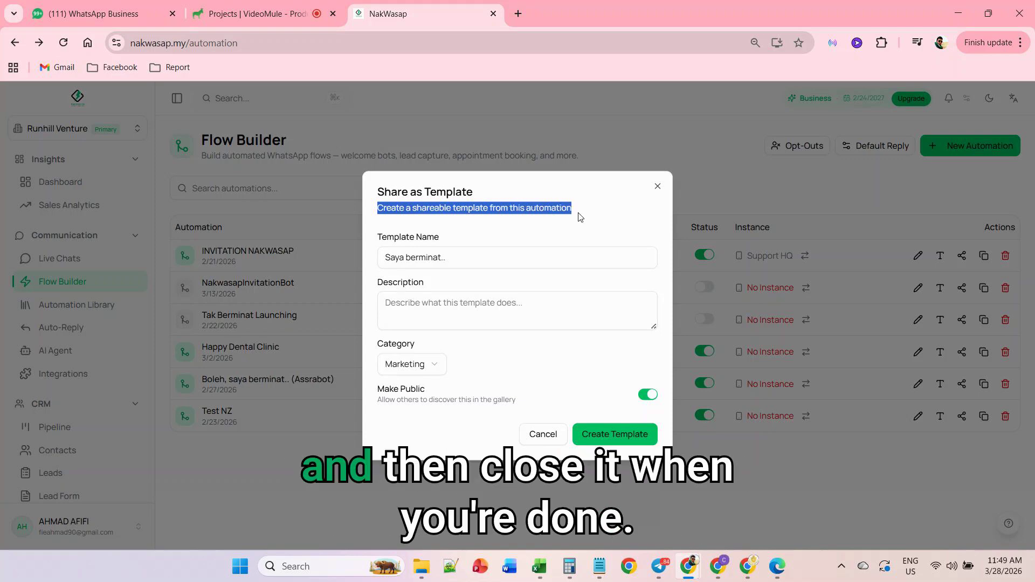
pyautogui.click(658, 187)
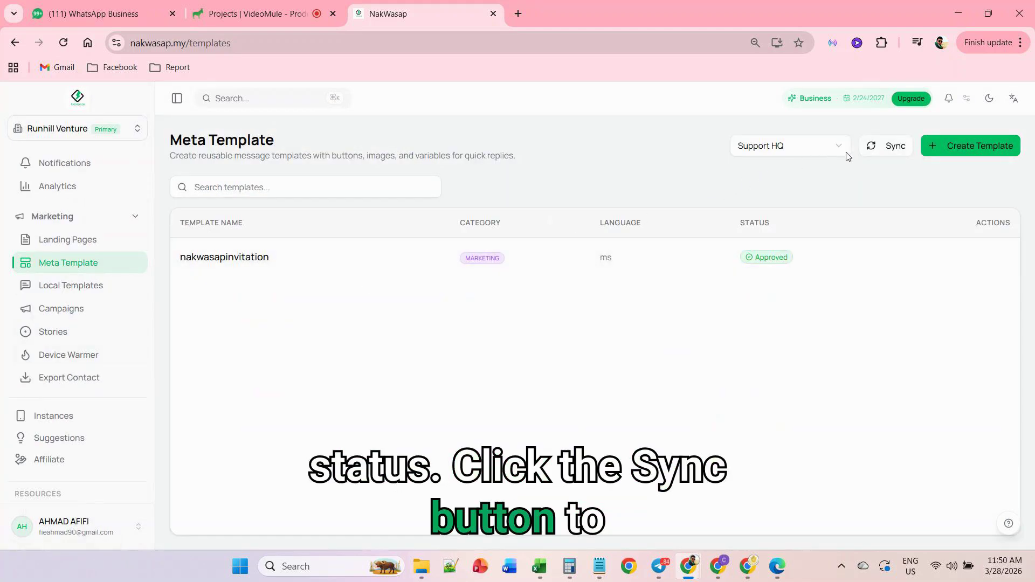
# - Sync the Support HQ Meta templates and check the approval status of nakwasapinvitation
pyautogui.click(882, 151)
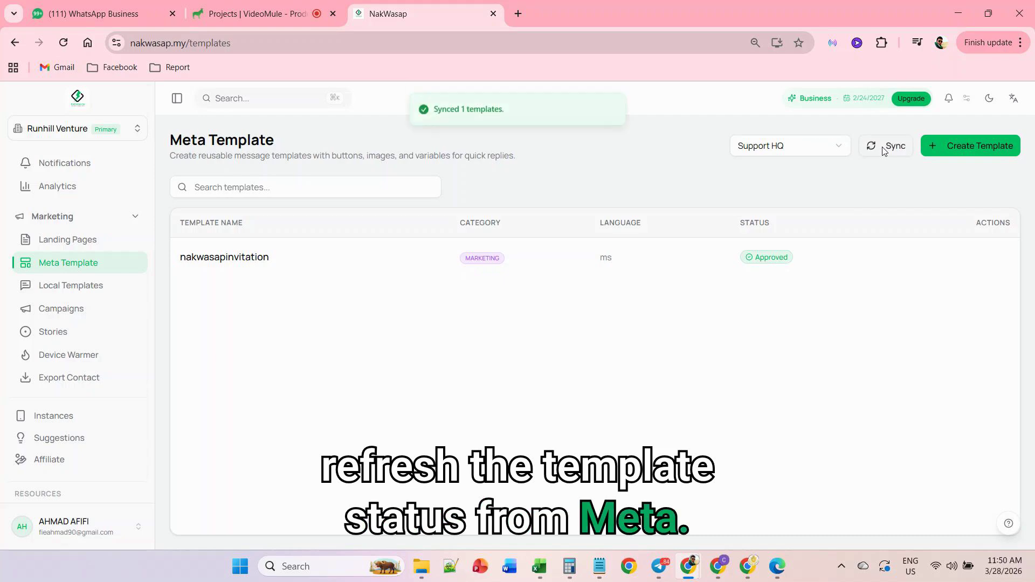
pyautogui.moveTo(789, 258); pyautogui.dragTo(752, 259)
pyautogui.click(777, 289)
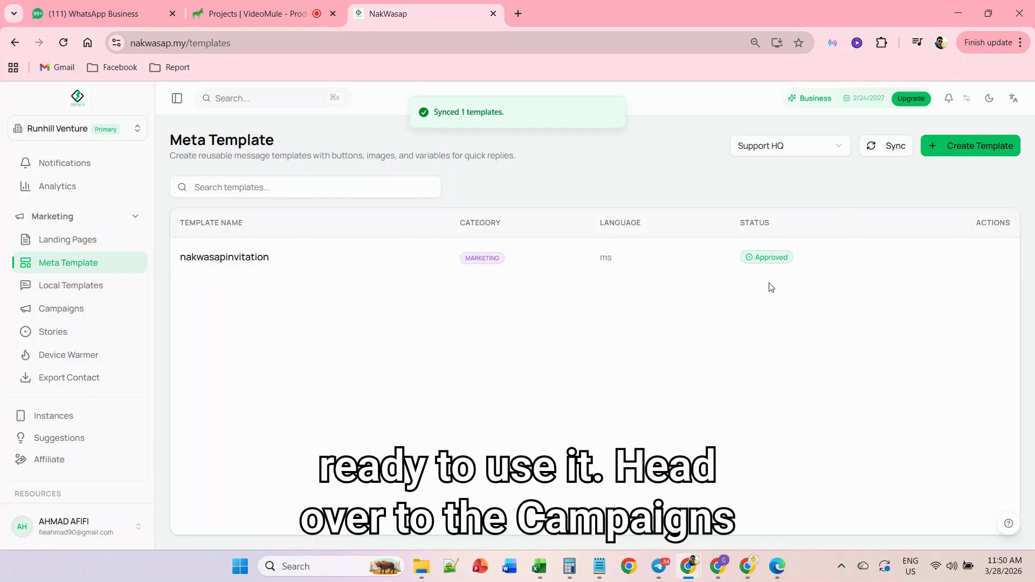
# - Start a new broadcast campaign named "INVITATION NAKWASAP" with Support HQ as the sender instance, and continue to the audience selection
pyautogui.click(68, 311)
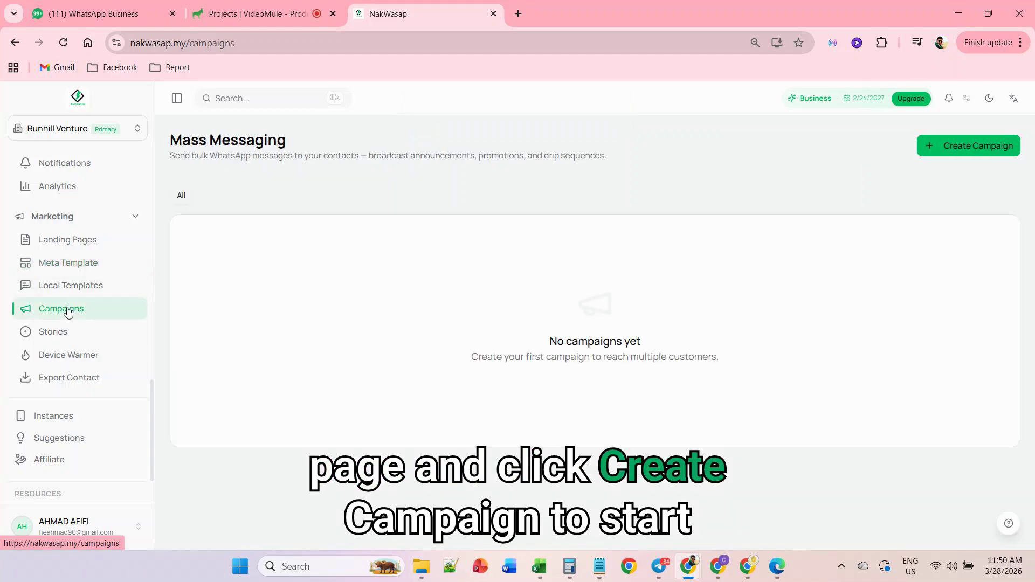
pyautogui.click(1000, 151)
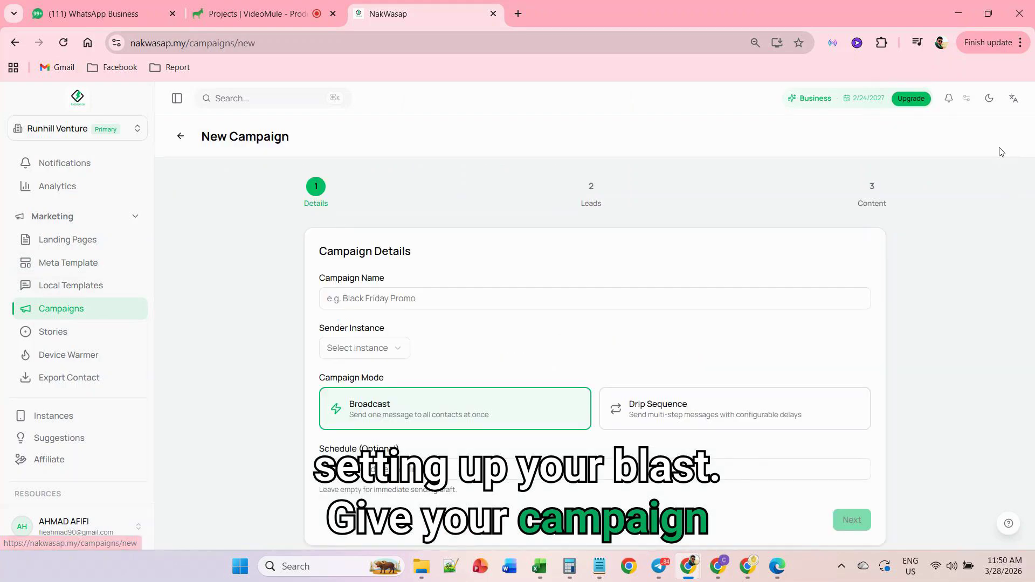
pyautogui.scroll(-1, 586, 224)
pyautogui.click(472, 265)
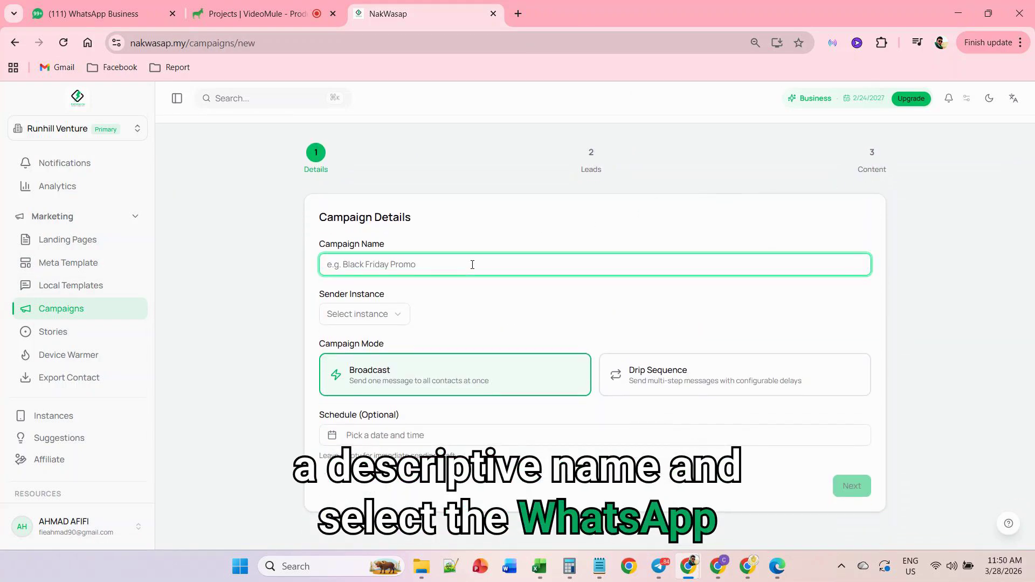
pyautogui.write('INVITATION NAK')
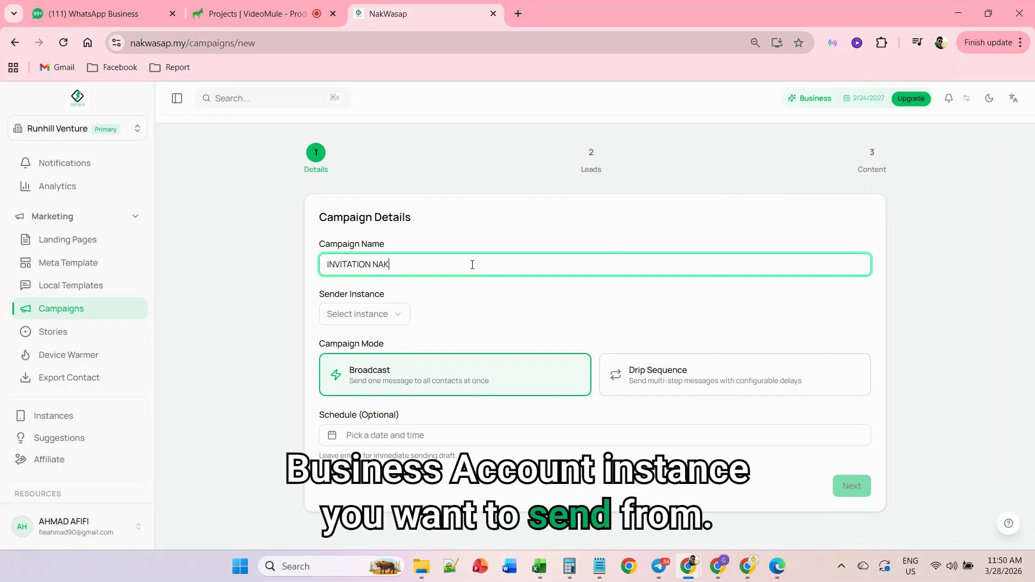
pyautogui.write('WASA')
pyautogui.write('P')
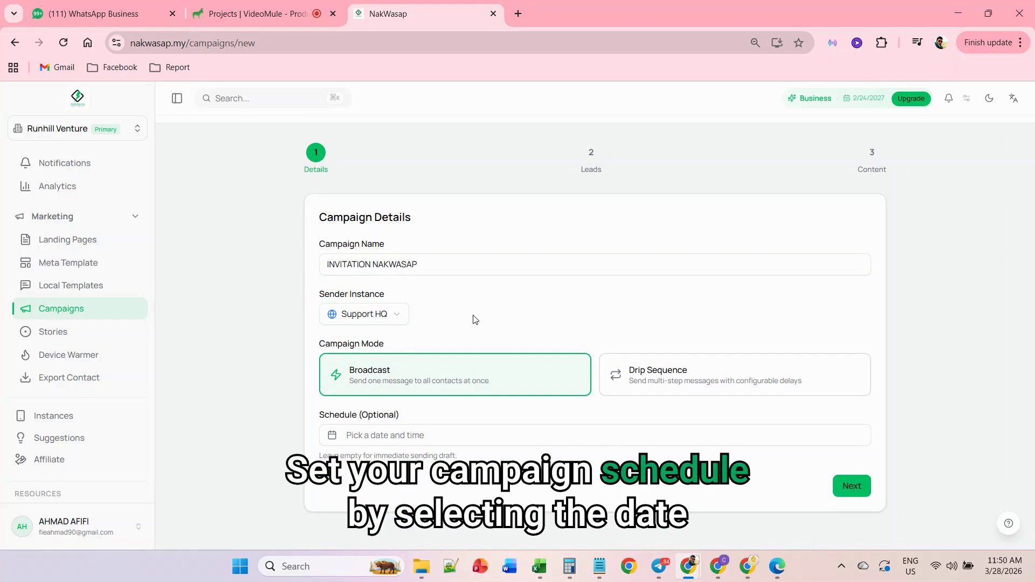
pyautogui.click(446, 436)
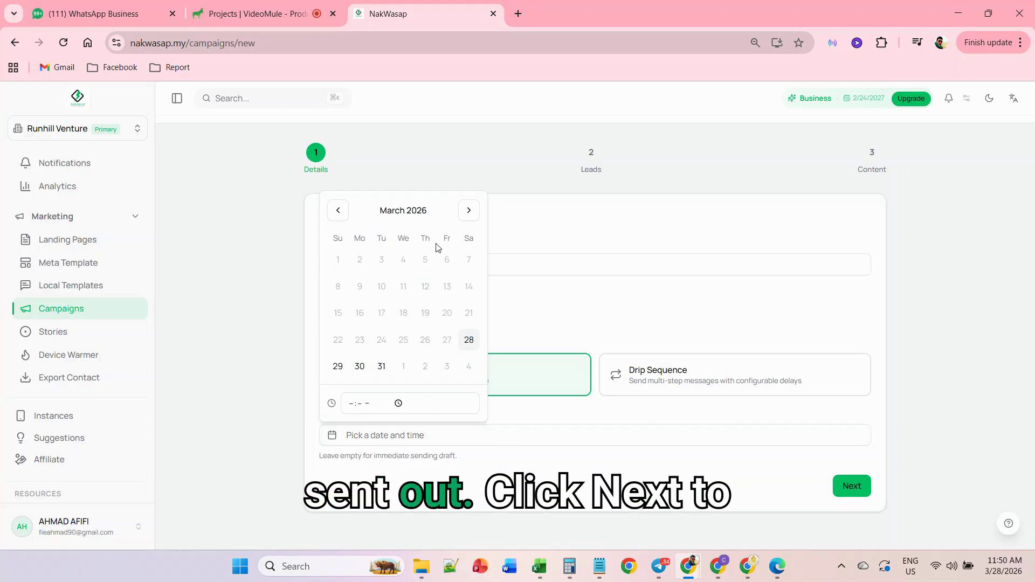
pyautogui.click(859, 490)
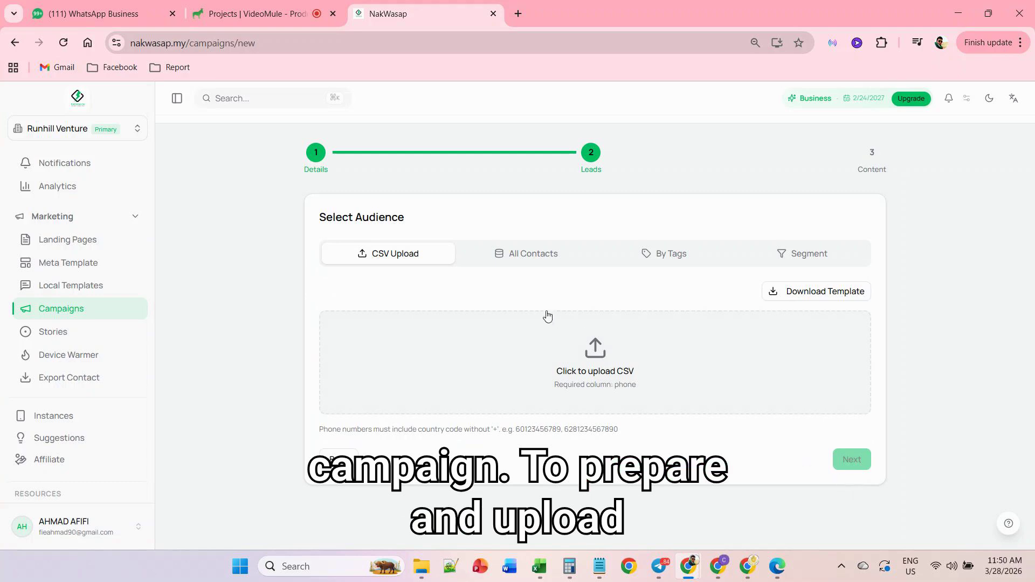
# - Look through the All Contacts, By Tags and Segment options for the campaign audience
pyautogui.click(539, 258)
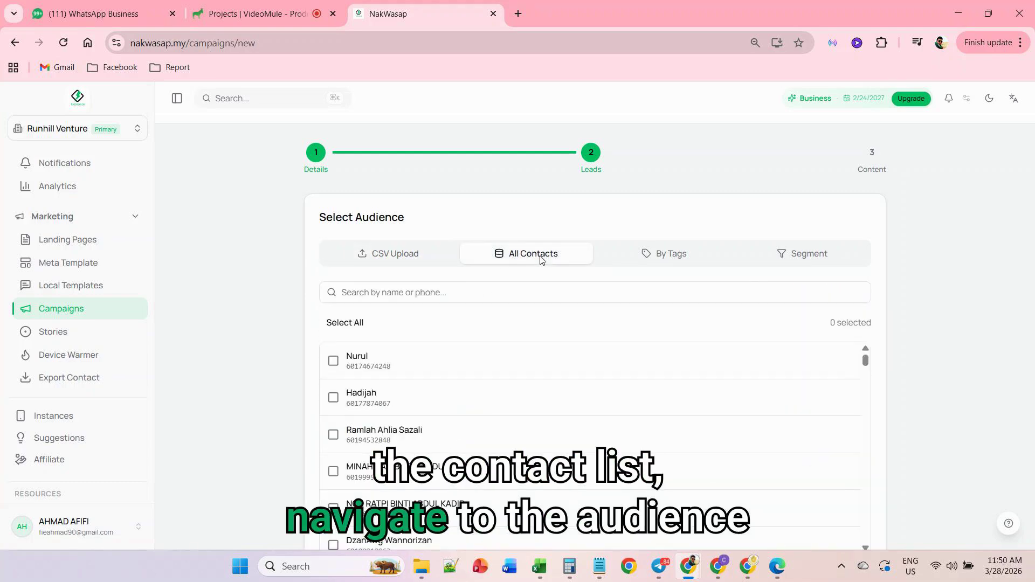
pyautogui.click(669, 262)
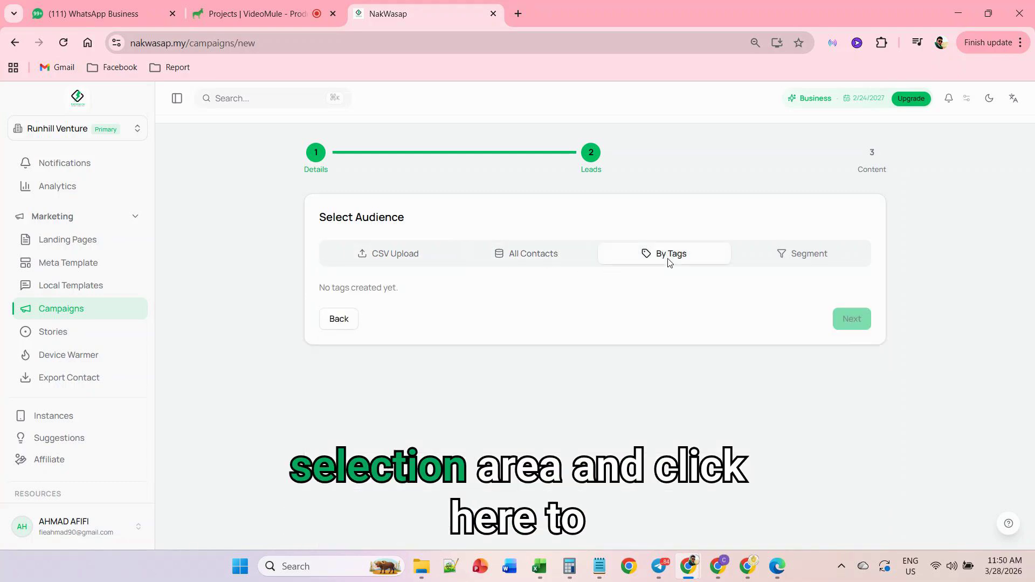
pyautogui.click(807, 261)
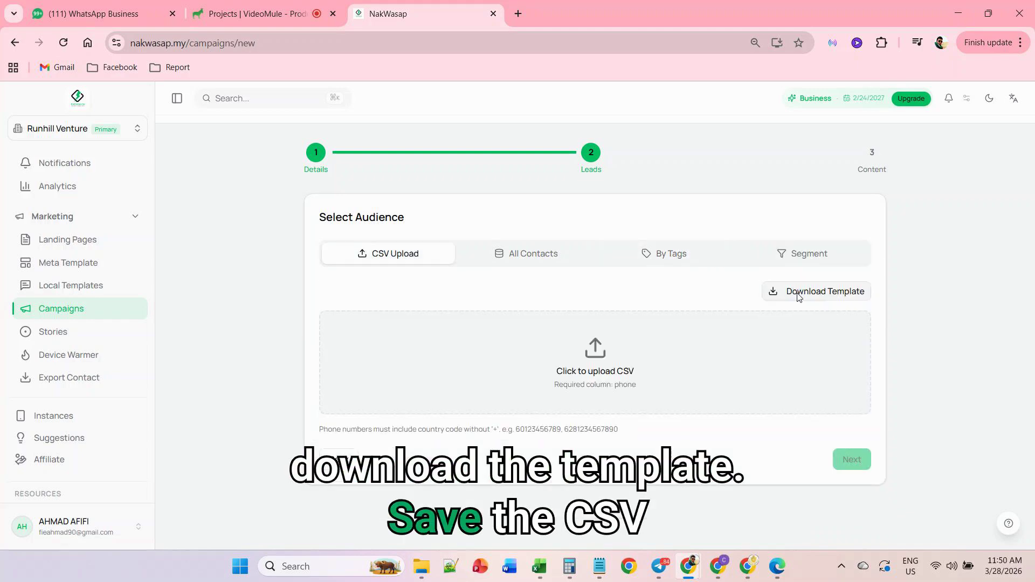
# - Download the CSV leads template to the Downloads folder as "leads_template (8)" and open it in Excel
pyautogui.click(798, 292)
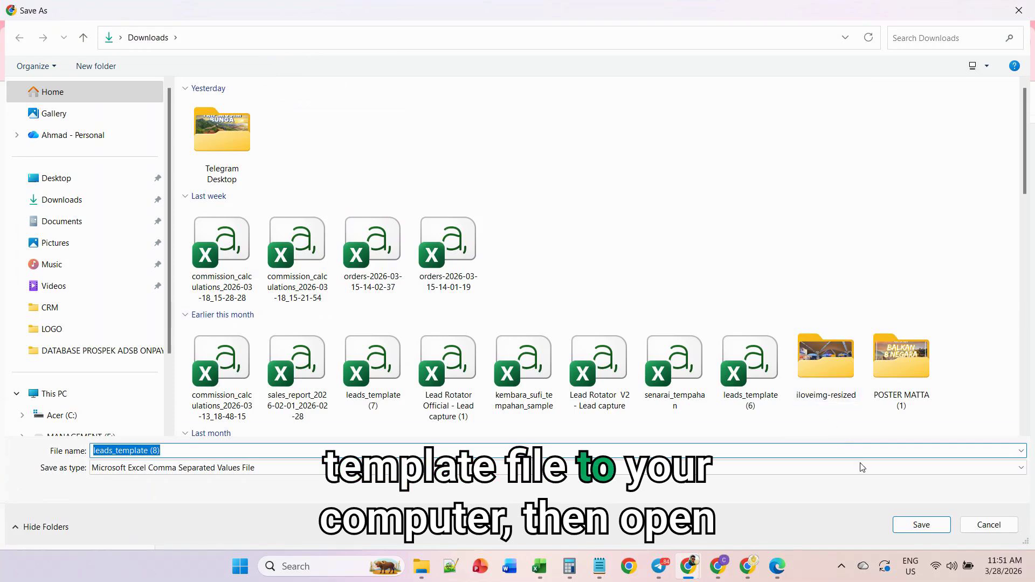
pyautogui.click(921, 526)
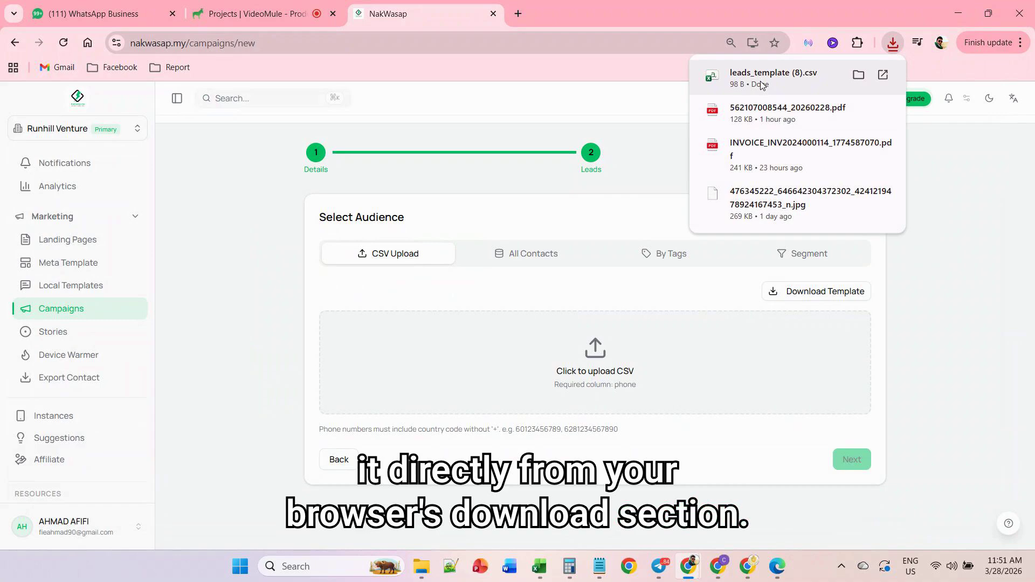
pyautogui.click(762, 84)
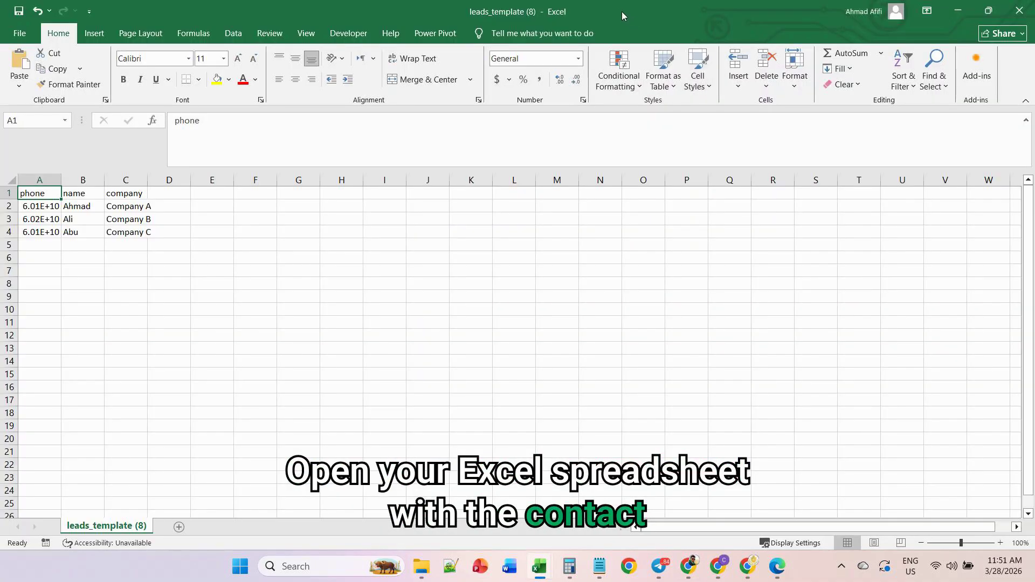
# - Copy the names and phone numbers from the PROSPEK 2 sheet into the leads template, and format the phone column as Number without decimals
pyautogui.moveTo(622, 12); pyautogui.dragTo(1034, 30)
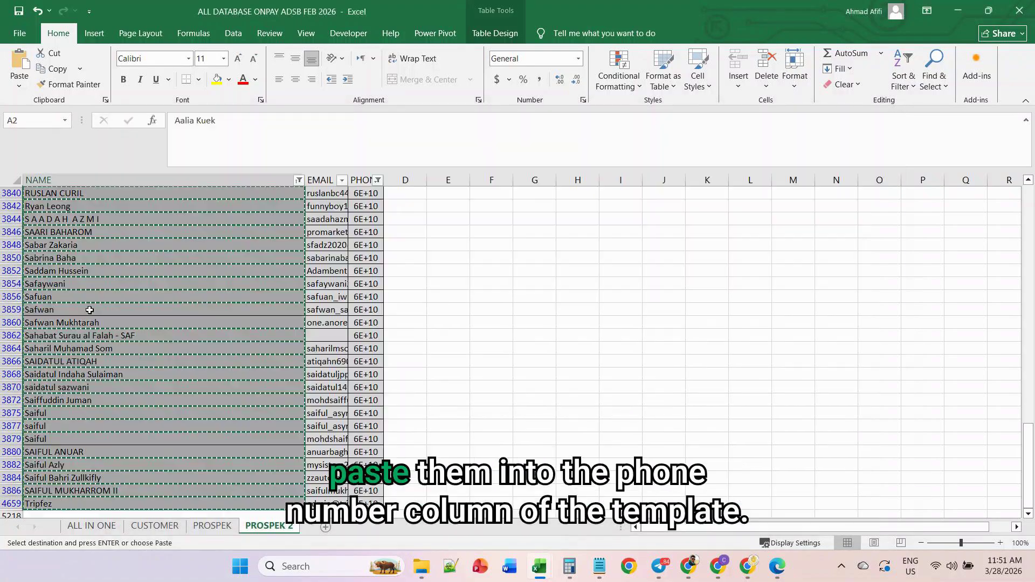
pyautogui.moveTo(383, 180); pyautogui.dragTo(389, 180)
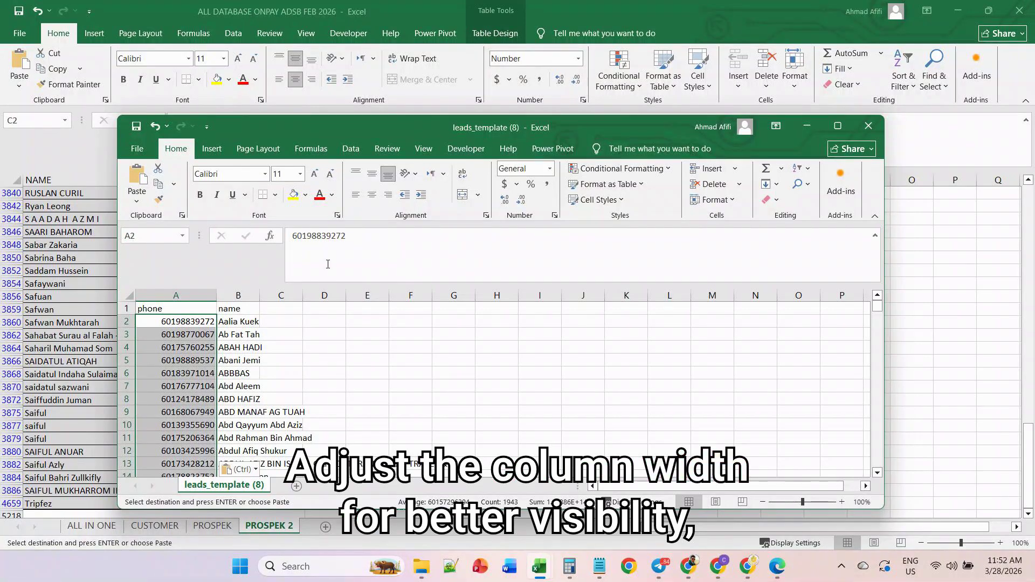
pyautogui.click(549, 168)
pyautogui.click(549, 221)
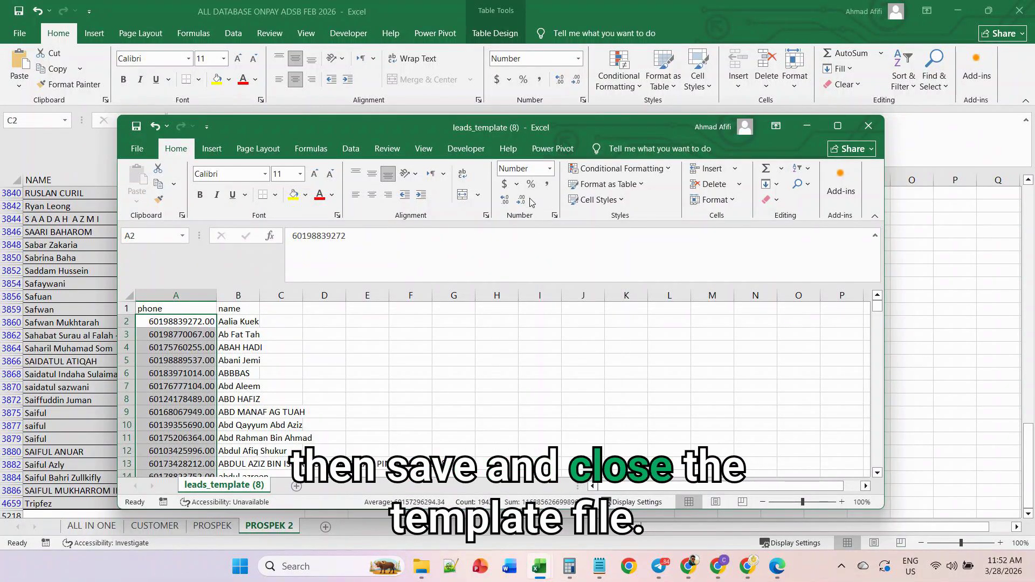
pyautogui.click(524, 201)
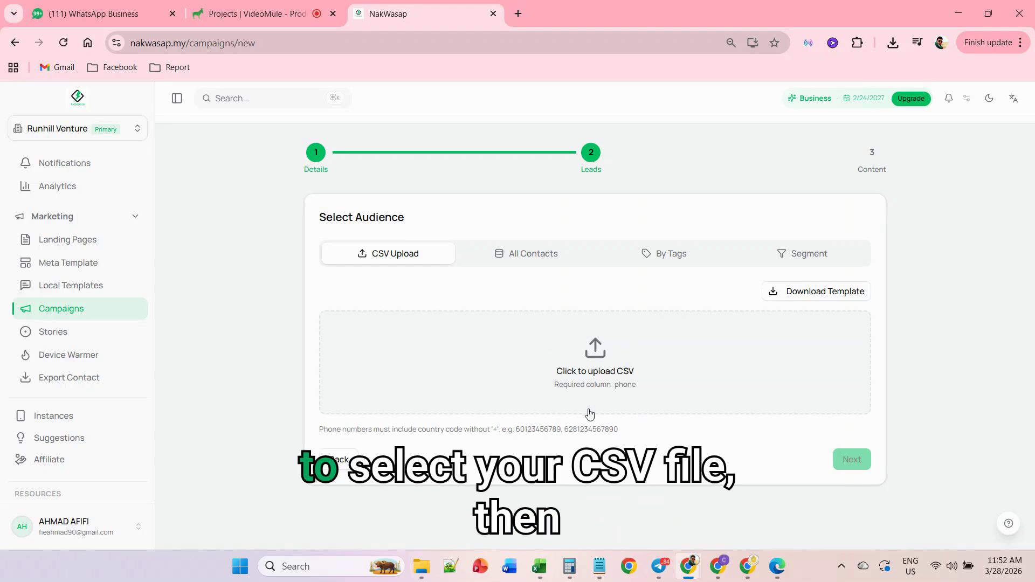
# - Upload "leads_template (8)" as the campaign audience in NakWasap and continue to the message content
pyautogui.click(614, 368)
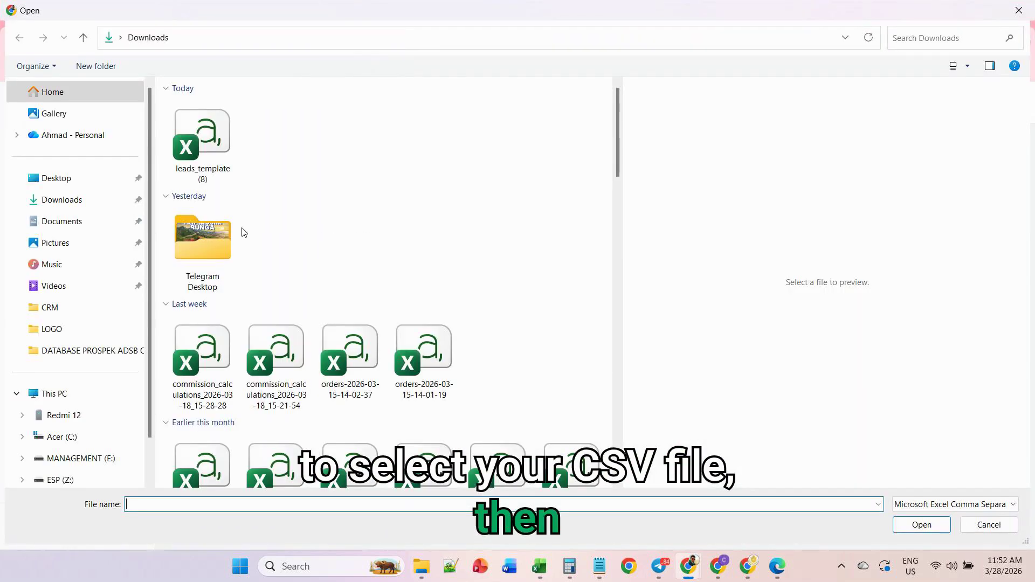
pyautogui.click(187, 162)
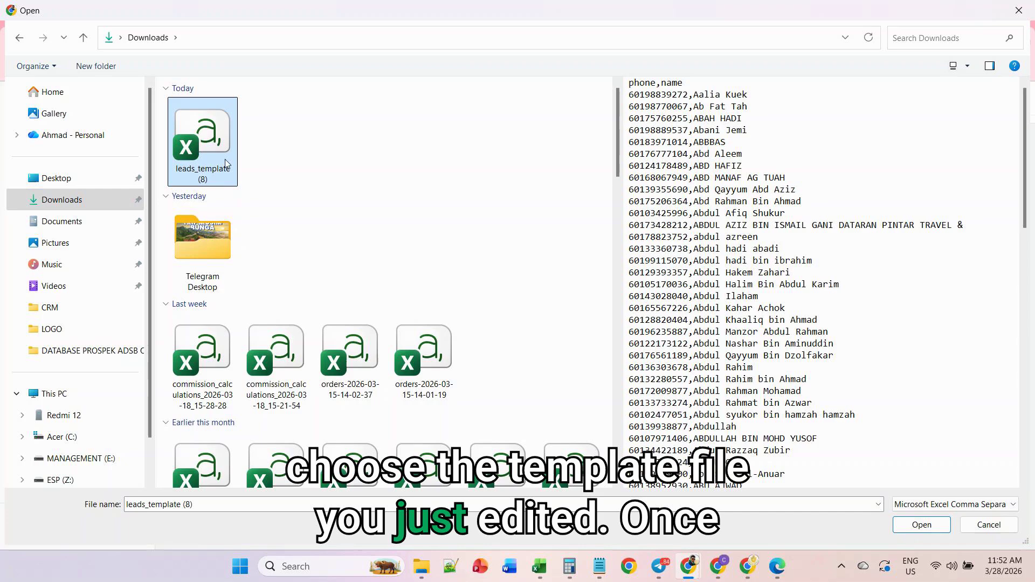
pyautogui.click(922, 524)
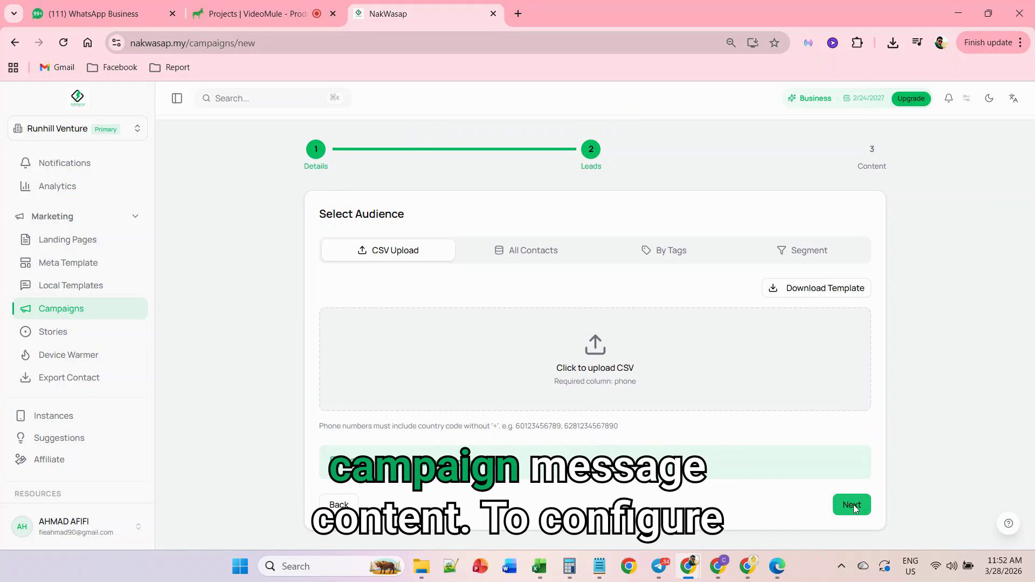
pyautogui.click(853, 505)
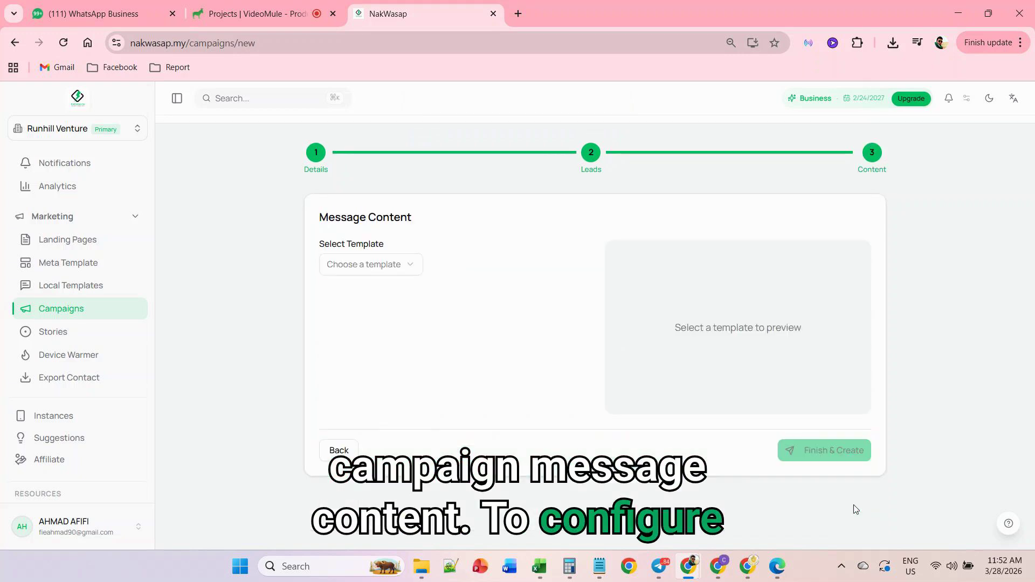
# - Choose the nakwasapinvitation (ms) template as the campaign message and show its variable mapping
pyautogui.click(400, 269)
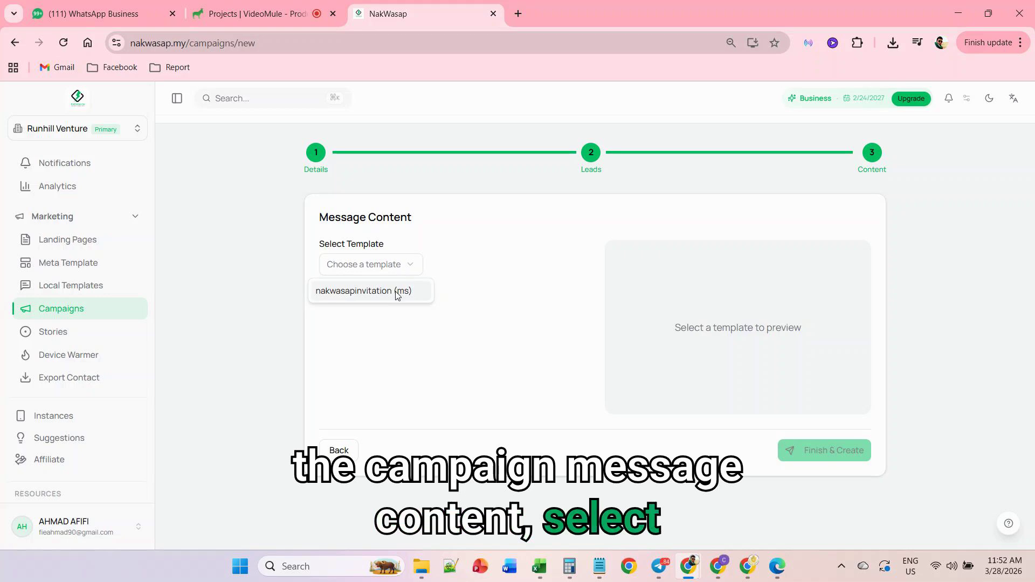
pyautogui.click(397, 291)
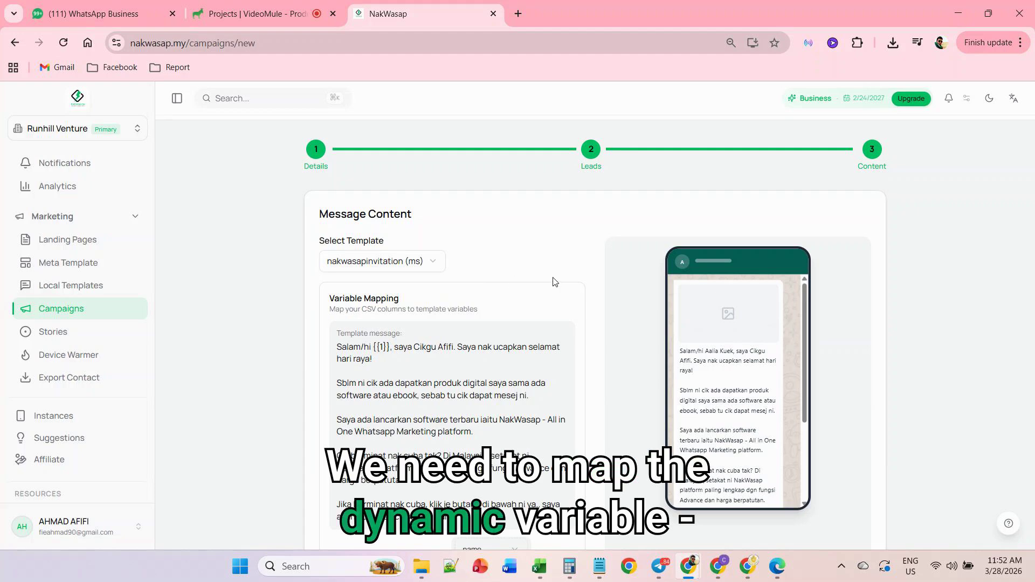
pyautogui.scroll(-4, 555, 281)
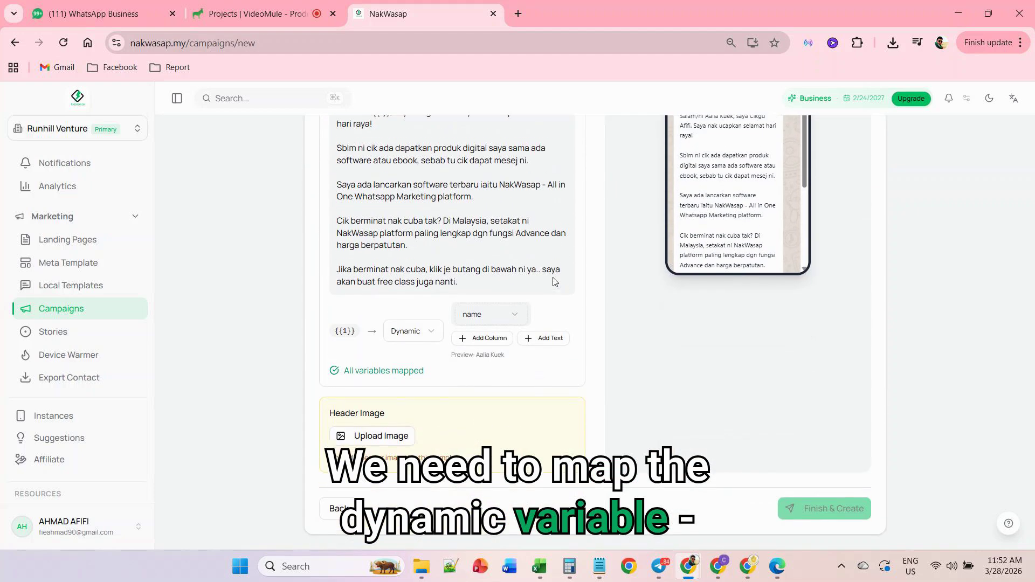
# - Map template variable {{1}} as Dynamic to the name column and check the personalised greeting in the message preview
pyautogui.click(408, 330)
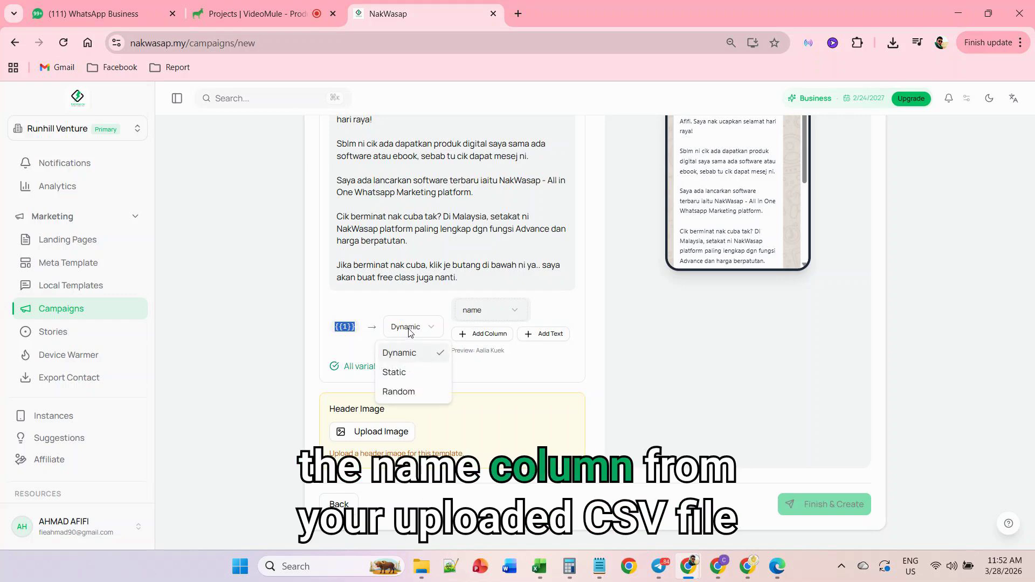
pyautogui.click(410, 330)
pyautogui.click(491, 311)
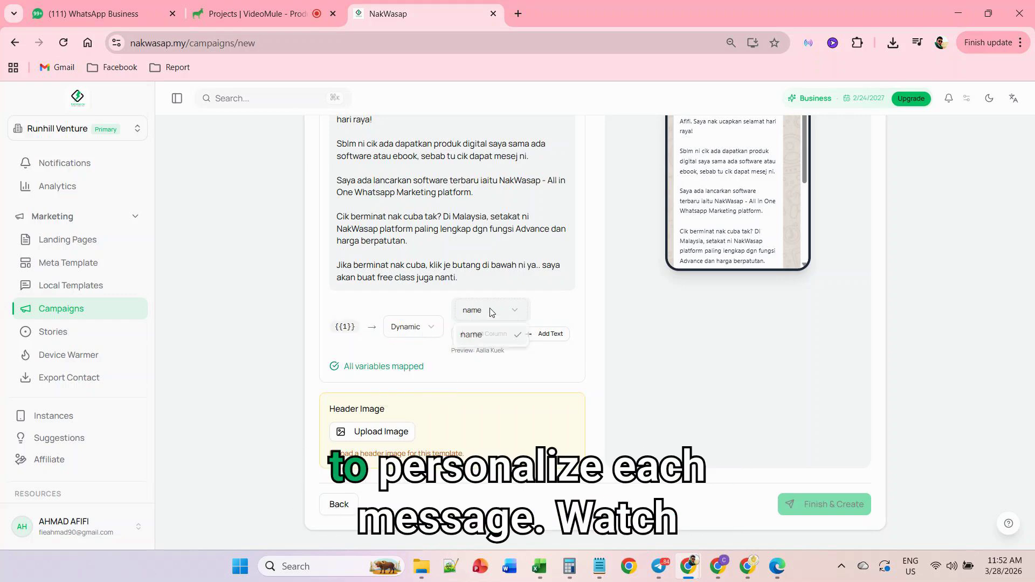
pyautogui.click(490, 336)
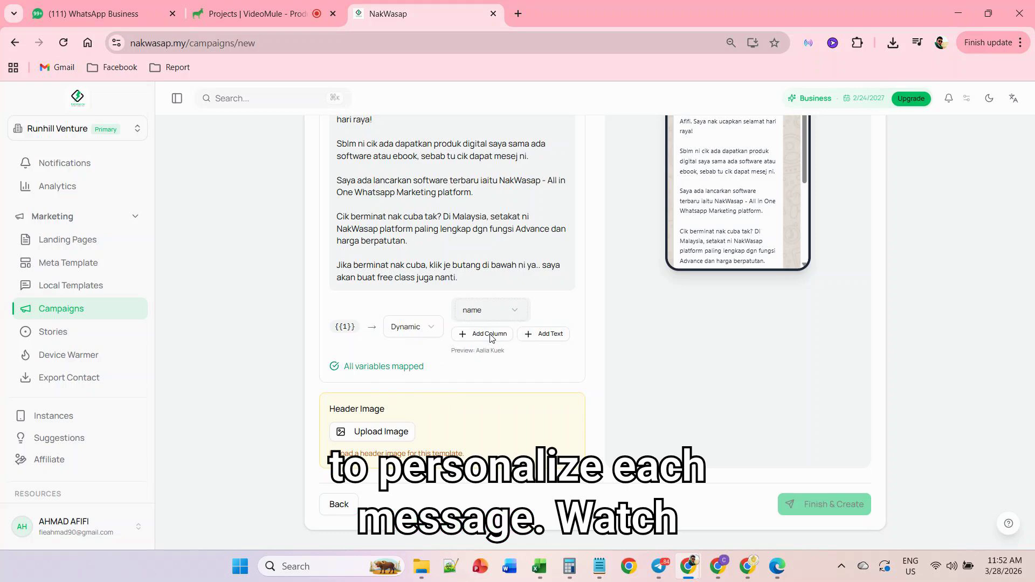
pyautogui.scroll(3, 725, 272)
pyautogui.moveTo(706, 248); pyautogui.dragTo(728, 248)
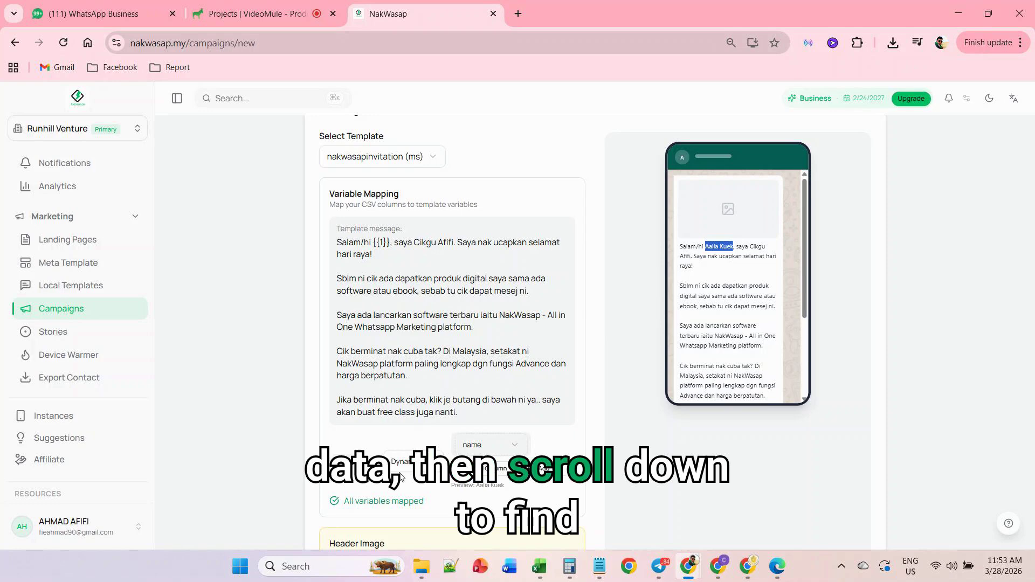
# - Upload "ChatGPT Image Feb 22, 2026, 10_02_02 AM (1)" from Downloads as the header image and create the campaign
pyautogui.scroll(-3, 430, 485)
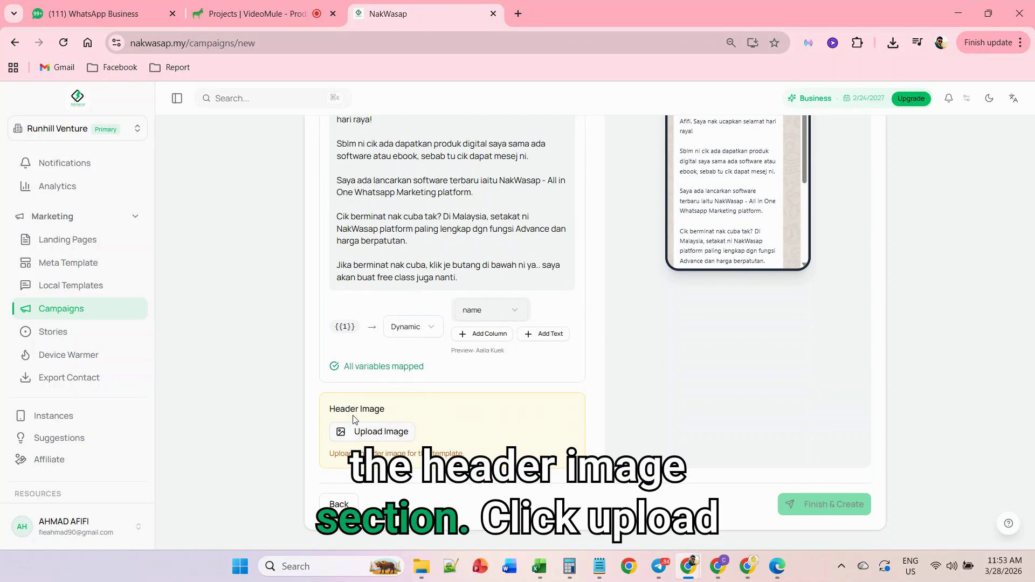
pyautogui.click(366, 429)
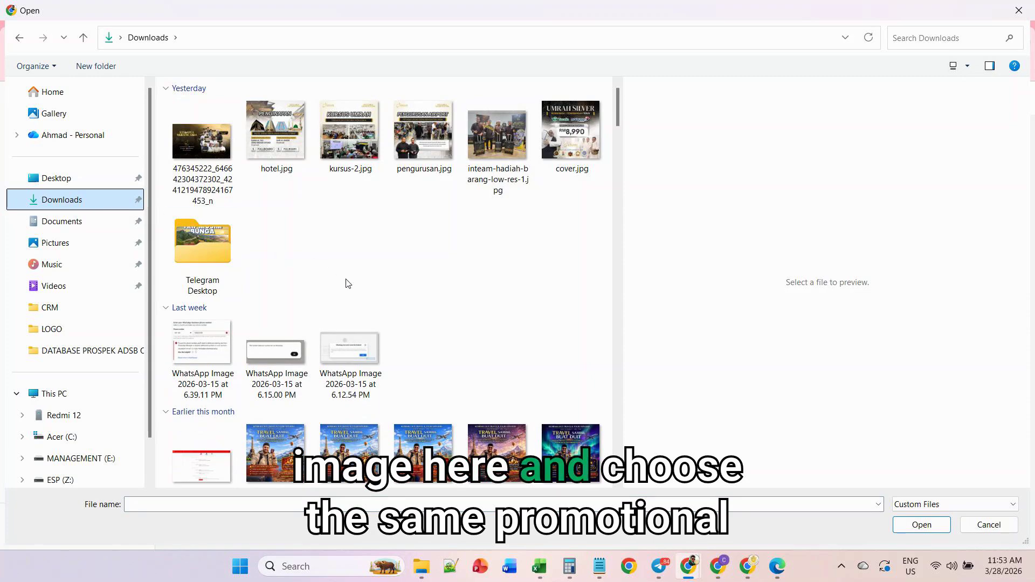
pyautogui.scroll(-5, 432, 306)
pyautogui.scroll(3, 432, 306)
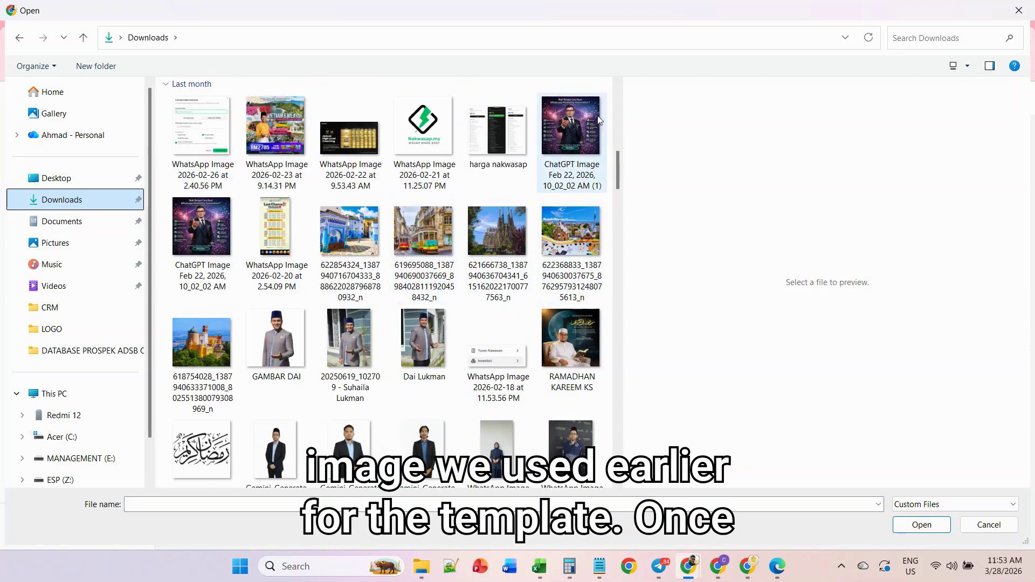
pyautogui.click(572, 129)
pyautogui.click(919, 524)
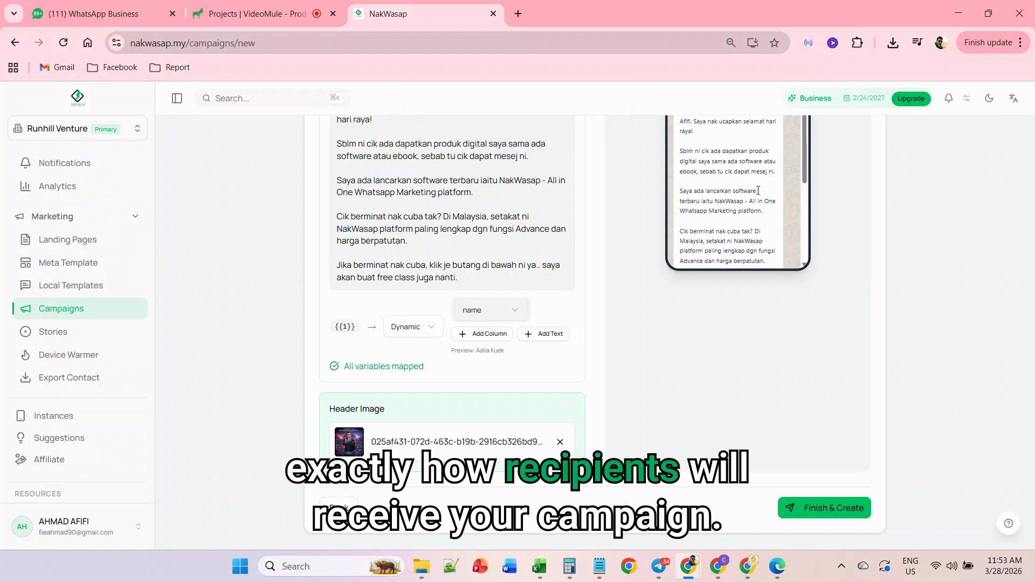
pyautogui.click(820, 506)
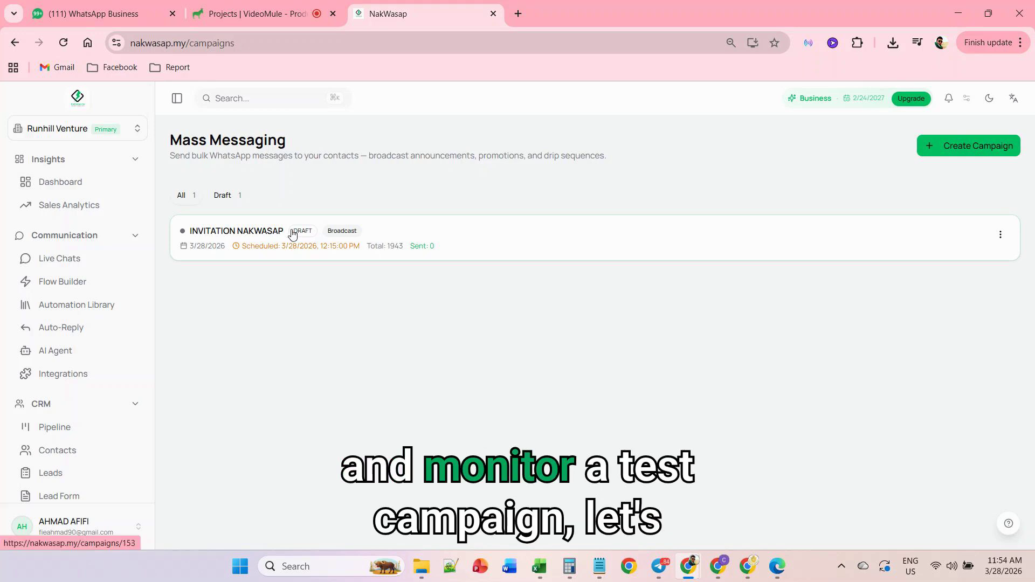
pyautogui.click(1002, 234)
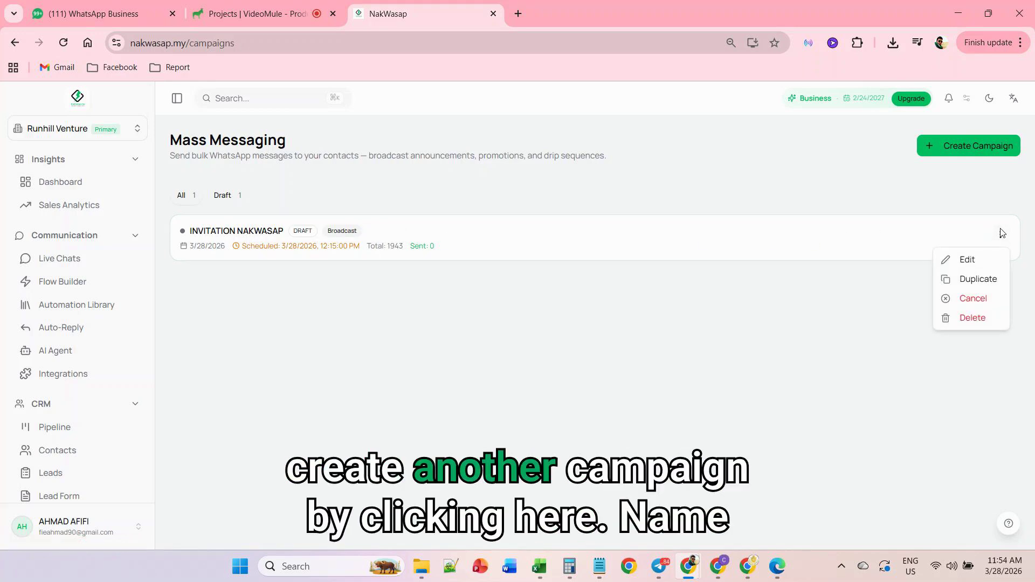
pyautogui.click(804, 290)
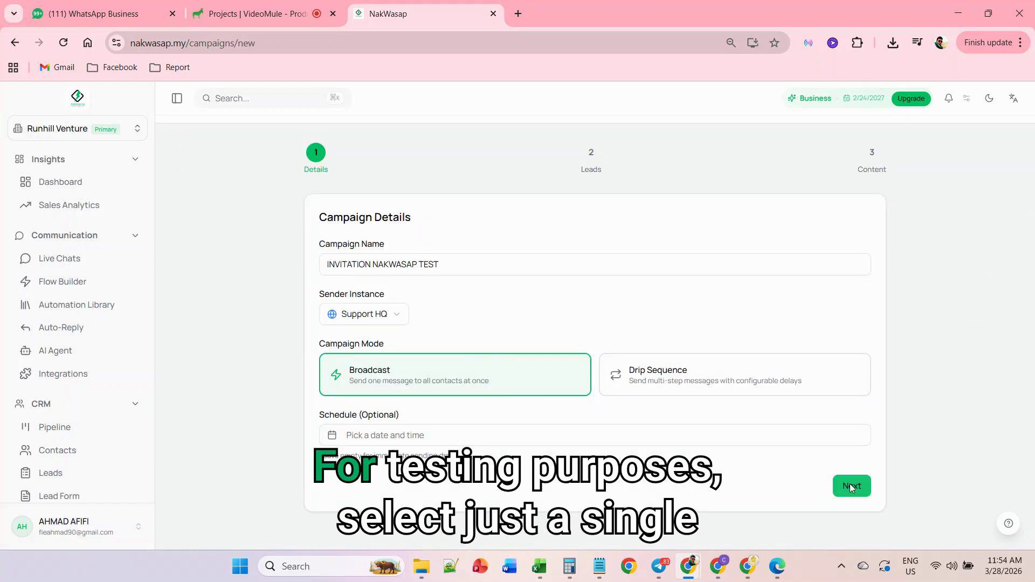
# - For the new test campaign's audience, find one contact in All Contacts by part of its phone number and load it
pyautogui.click(850, 485)
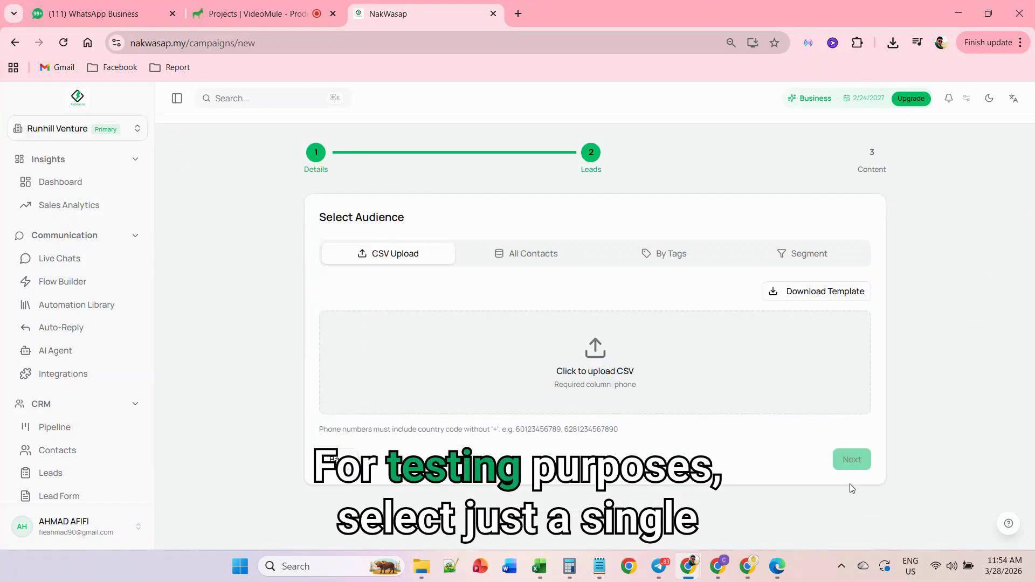
pyautogui.click(552, 256)
pyautogui.click(498, 297)
pyautogui.write('0112736')
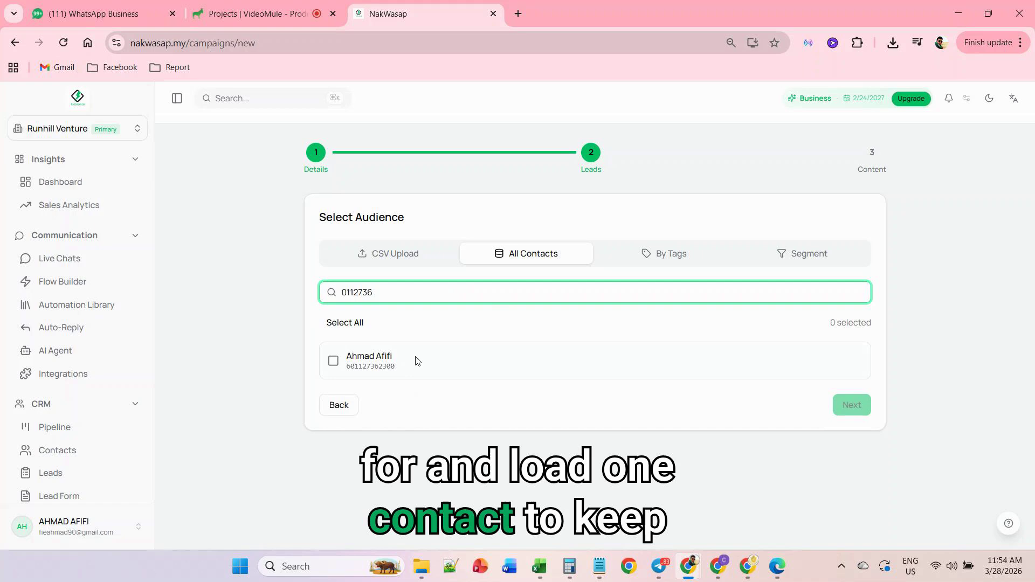
pyautogui.click(377, 369)
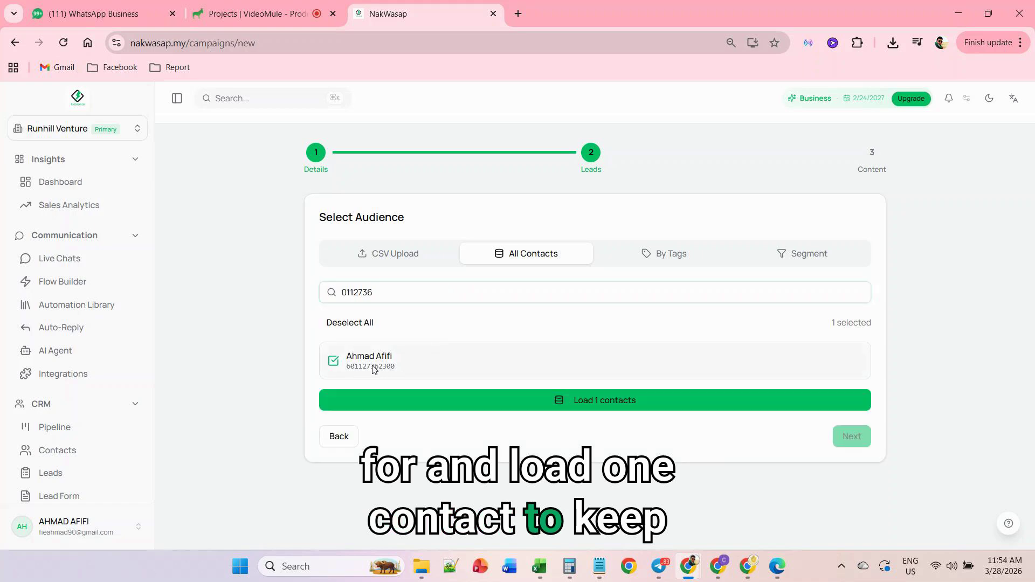
pyautogui.click(642, 400)
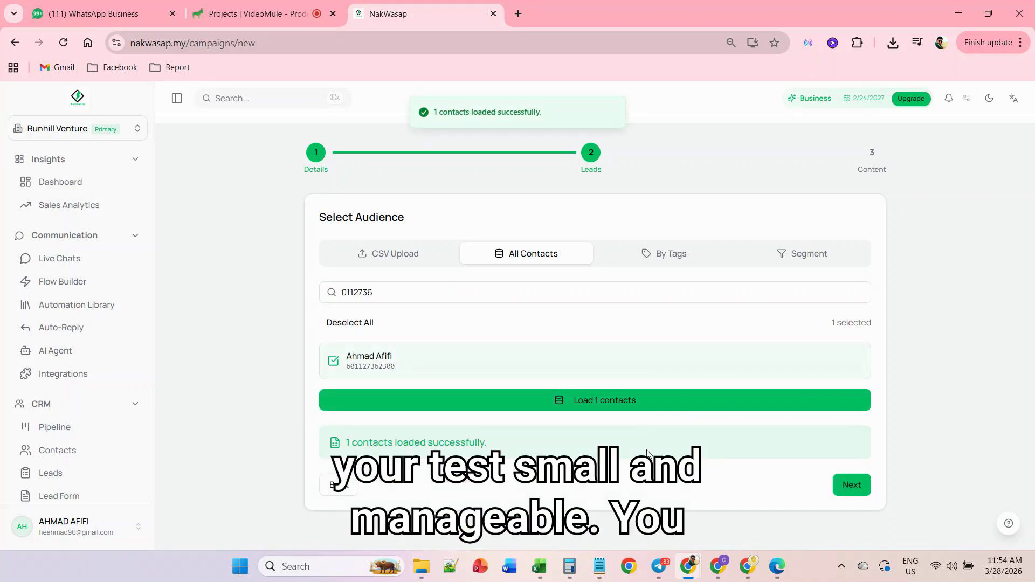
# - Clear the contact search, select and deselect all contacts, and load the same single test contact again
pyautogui.doubleClick(452, 292)
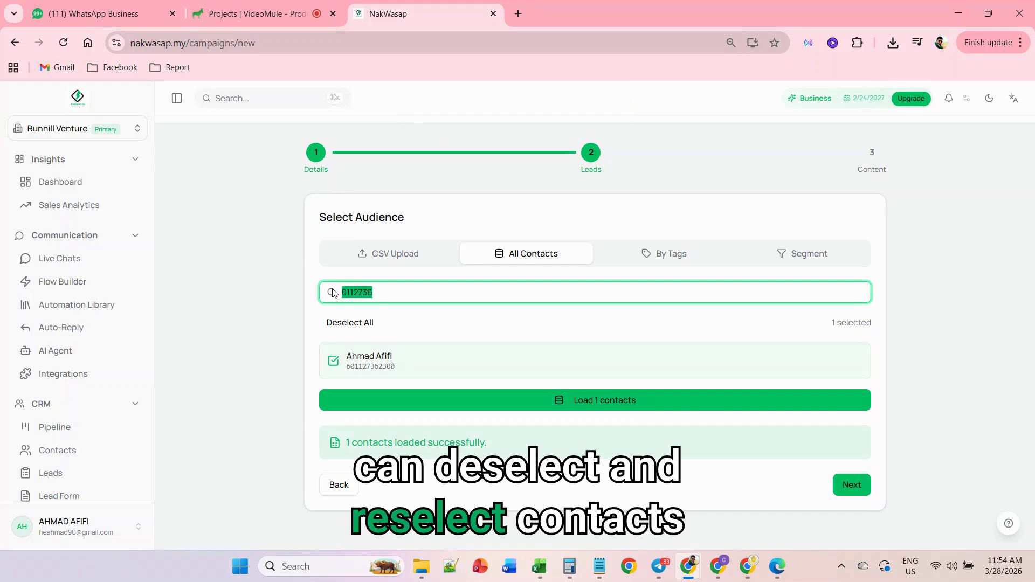
pyautogui.press('BackSpace')
pyautogui.click(351, 322)
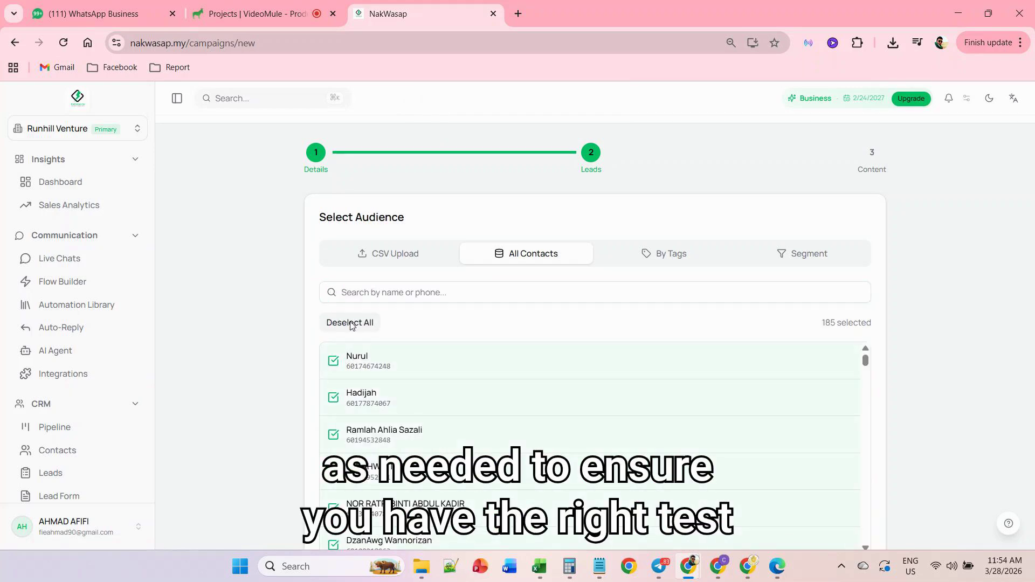
pyautogui.click(350, 322)
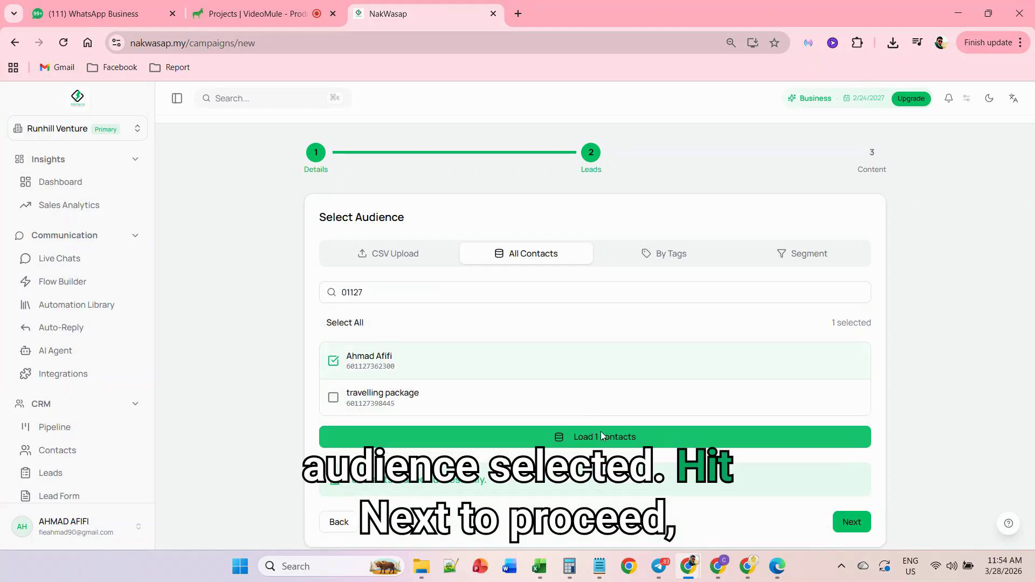
pyautogui.click(600, 431)
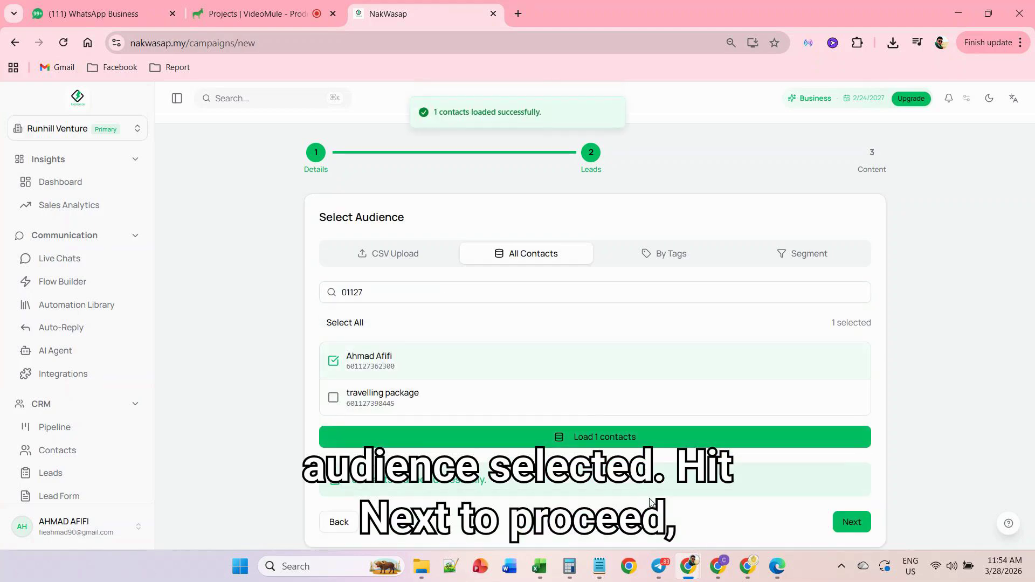
# - Continue to the message content and choose the nakwasapinvitation (ms) template for the test campaign
pyautogui.click(850, 510)
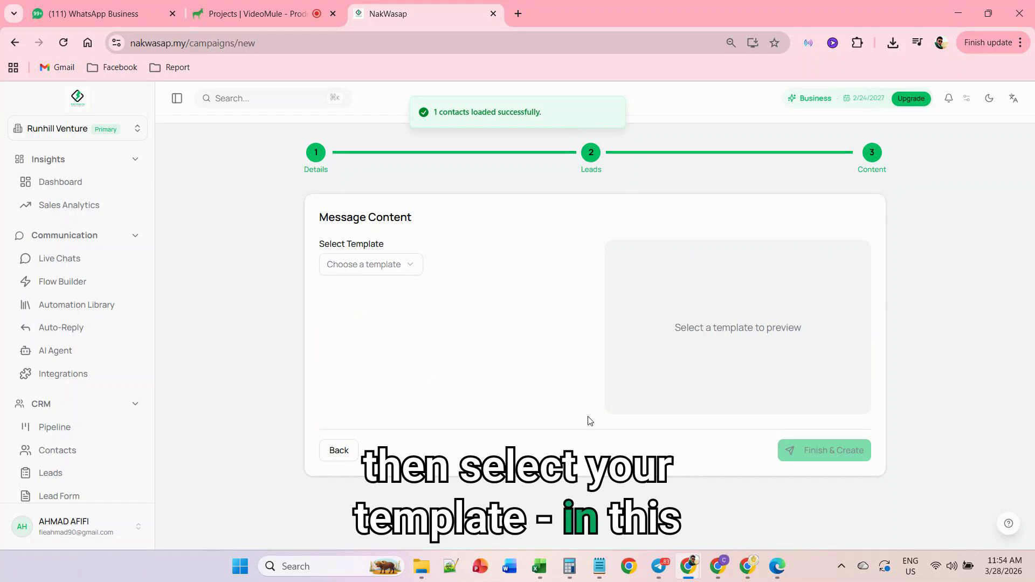
pyautogui.click(407, 266)
pyautogui.click(386, 292)
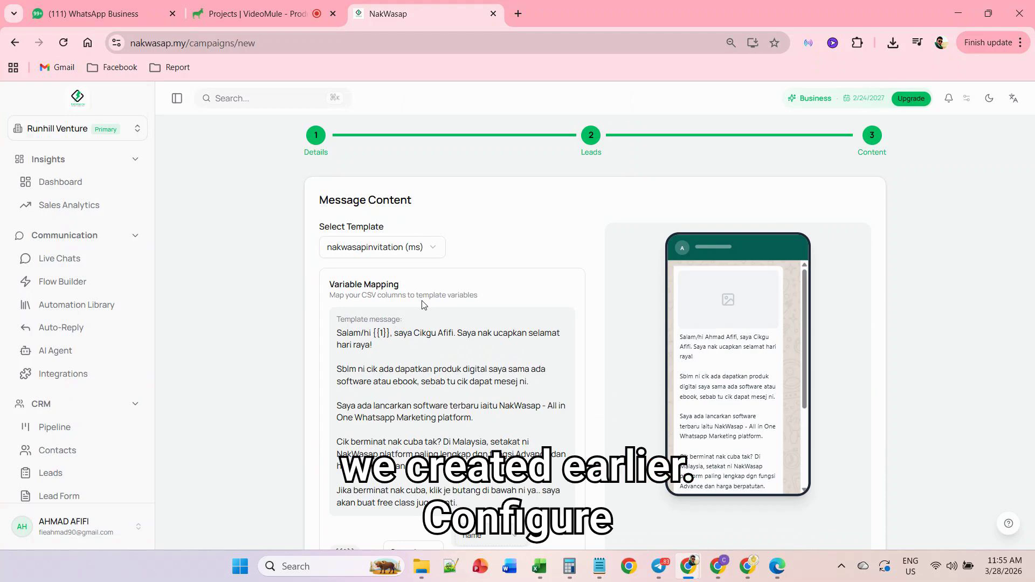
# - Keep {{1}} mapped to the name column, add the promotional header image and create the test campaign
pyautogui.scroll(-4, 422, 269)
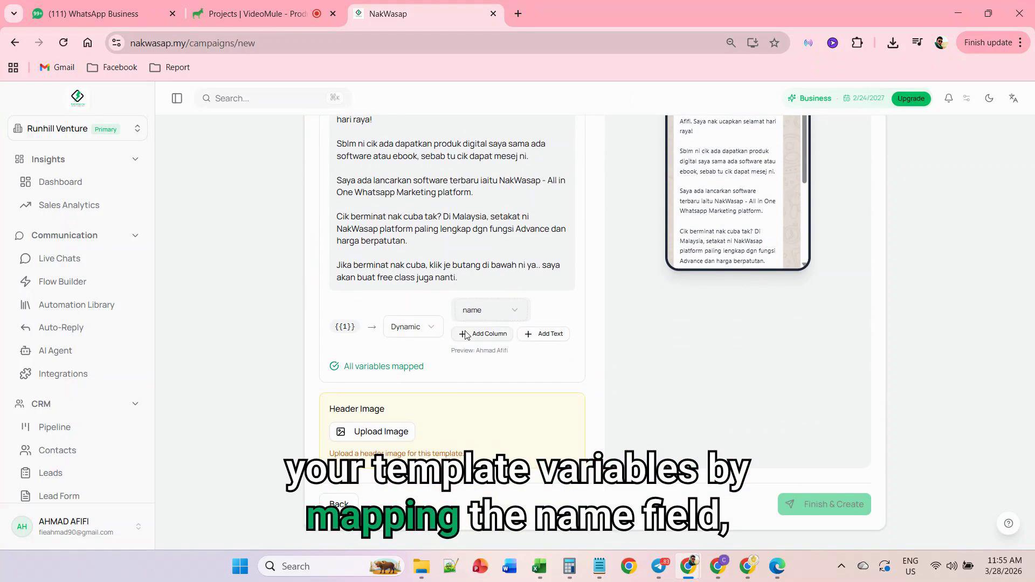
pyautogui.click(512, 317)
pyautogui.click(513, 317)
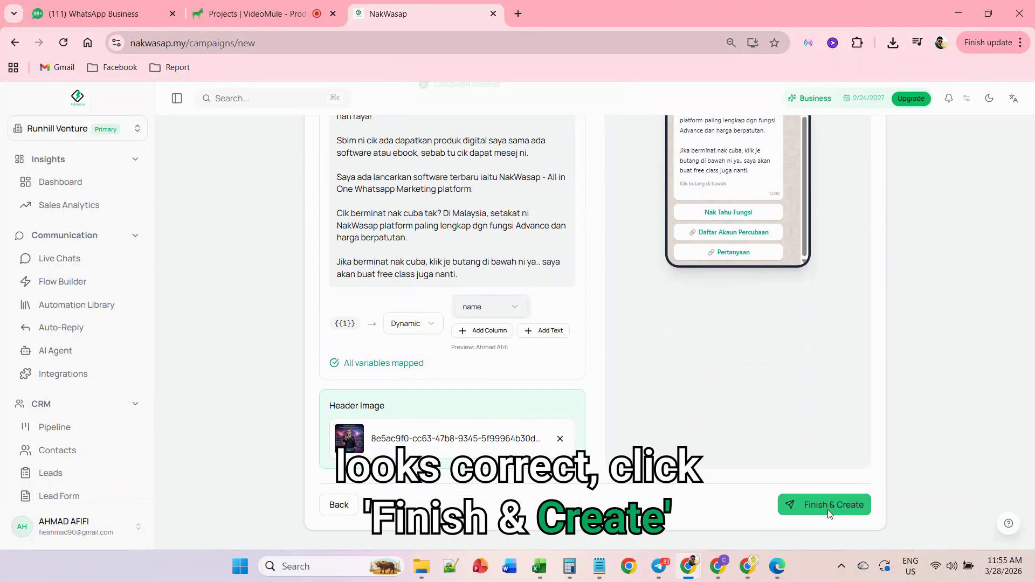
pyautogui.click(829, 506)
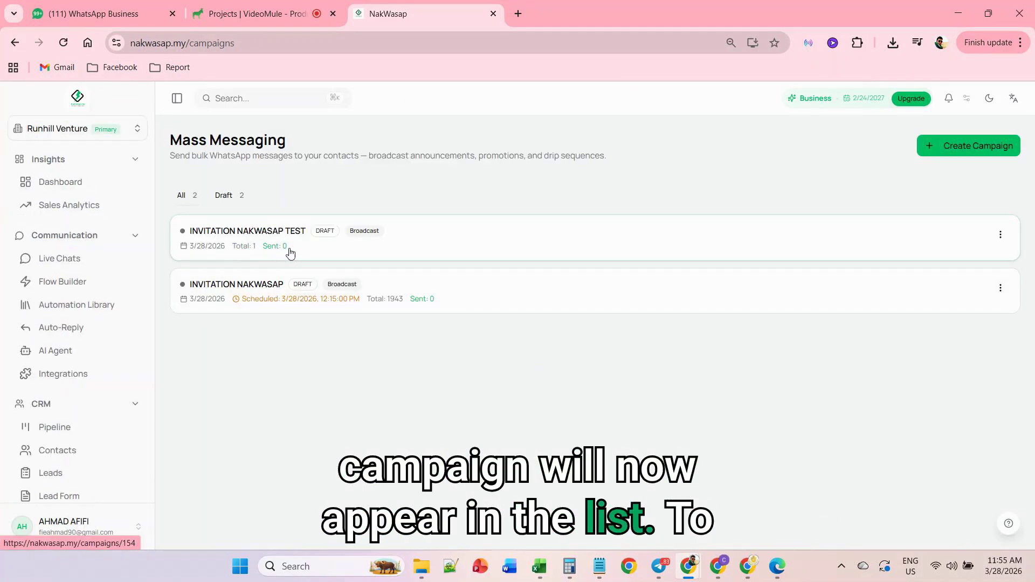
# - Start the INVITATION NAKWASAP TEST campaign immediately and refresh the campaign list
pyautogui.click(1001, 235)
pyautogui.click(1001, 235)
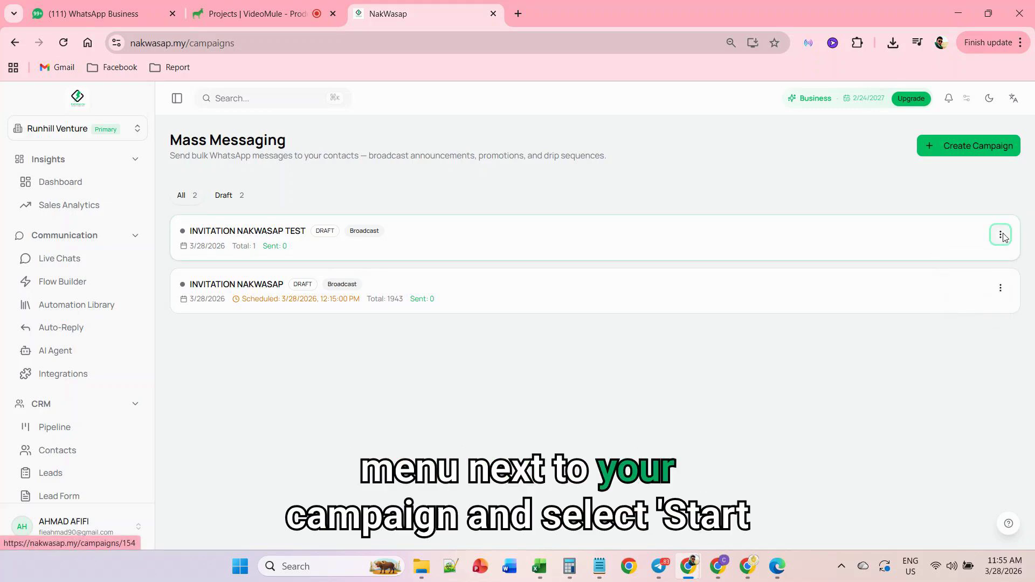
pyautogui.click(1002, 237)
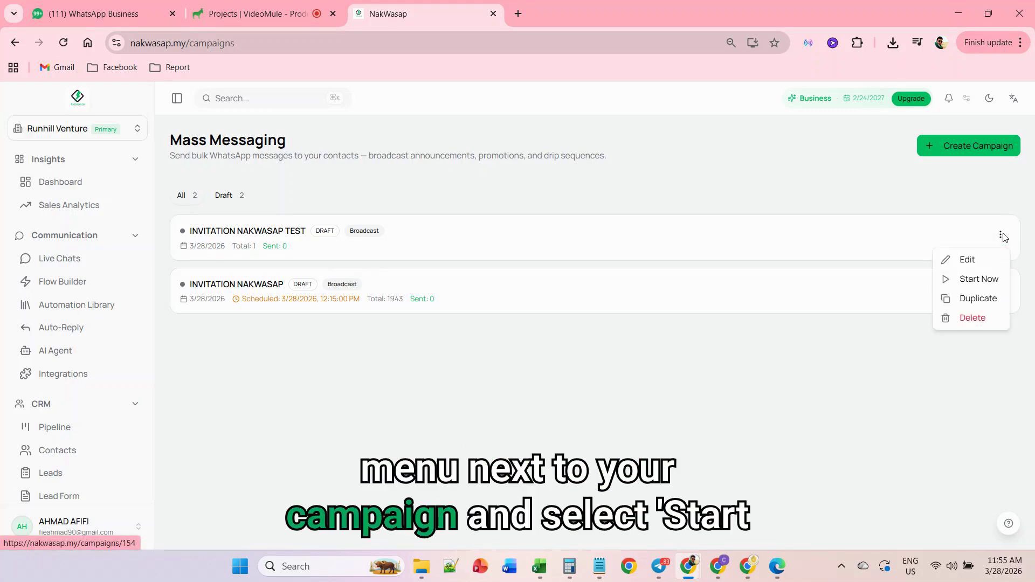
pyautogui.click(979, 279)
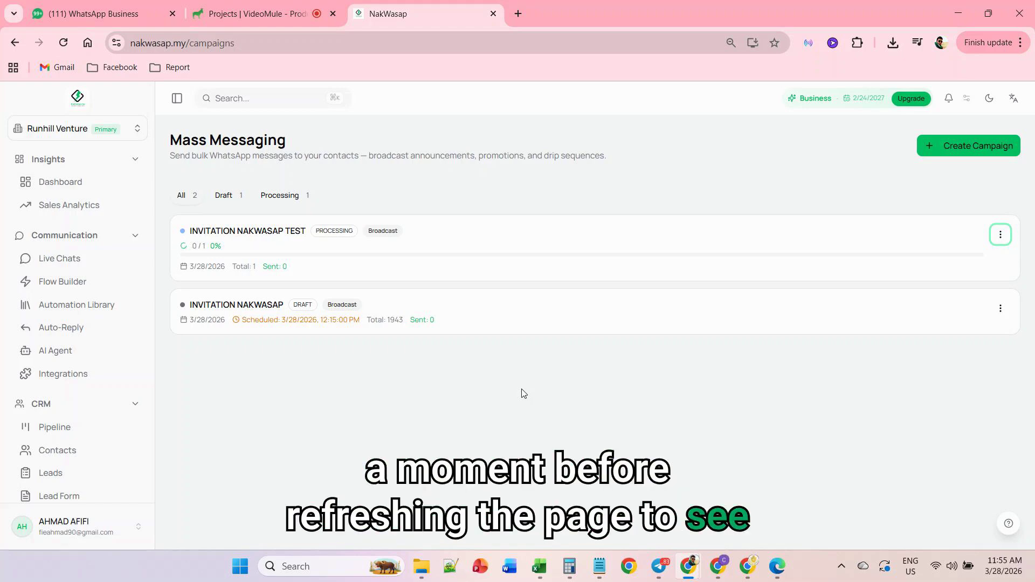
pyautogui.click(63, 43)
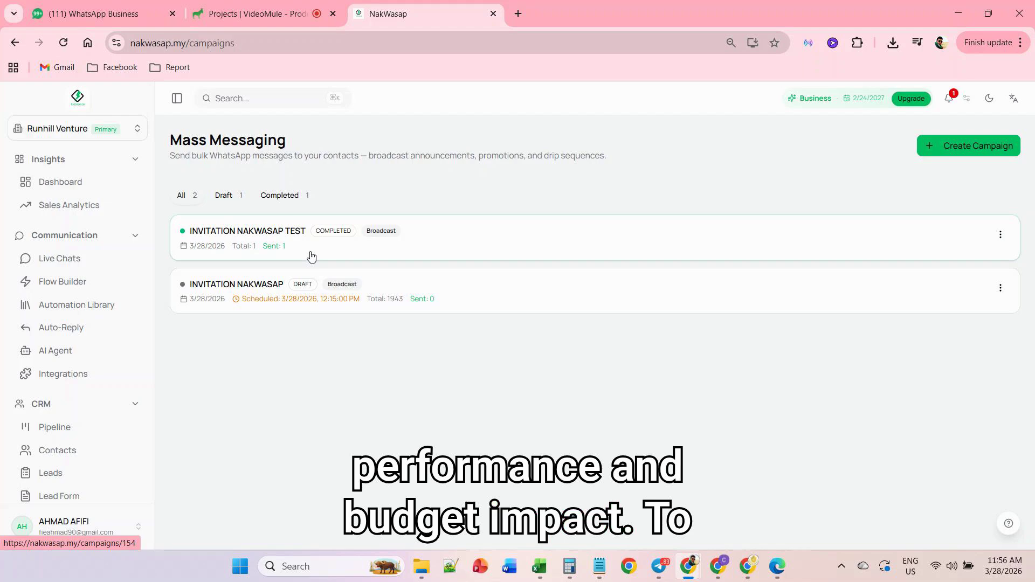
# - Open the INVITATION NAKWASAP TEST report and examine its sent, failed and estimated cost figures
pyautogui.click(373, 258)
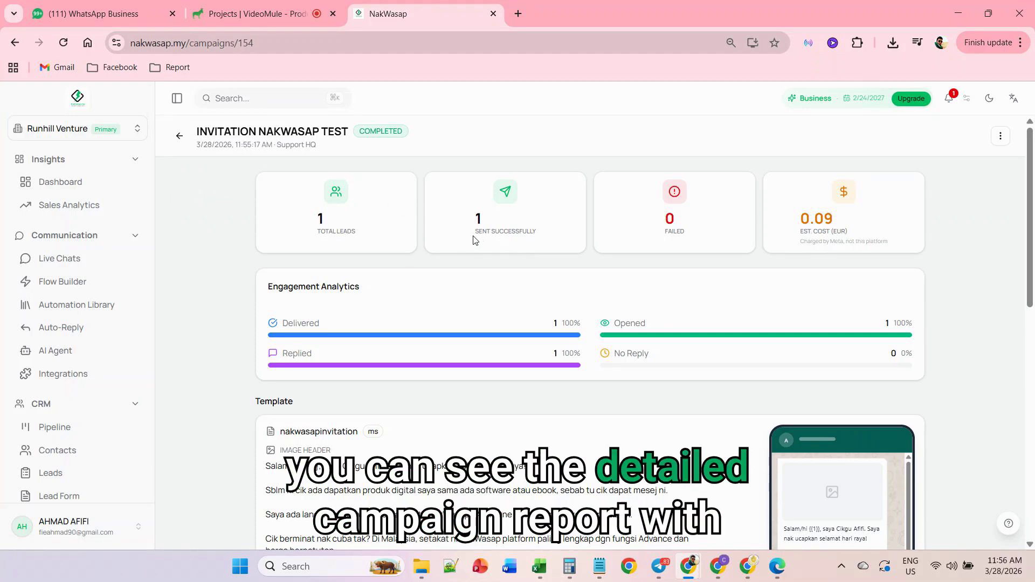
pyautogui.moveTo(475, 233); pyautogui.dragTo(526, 230)
pyautogui.click(667, 240)
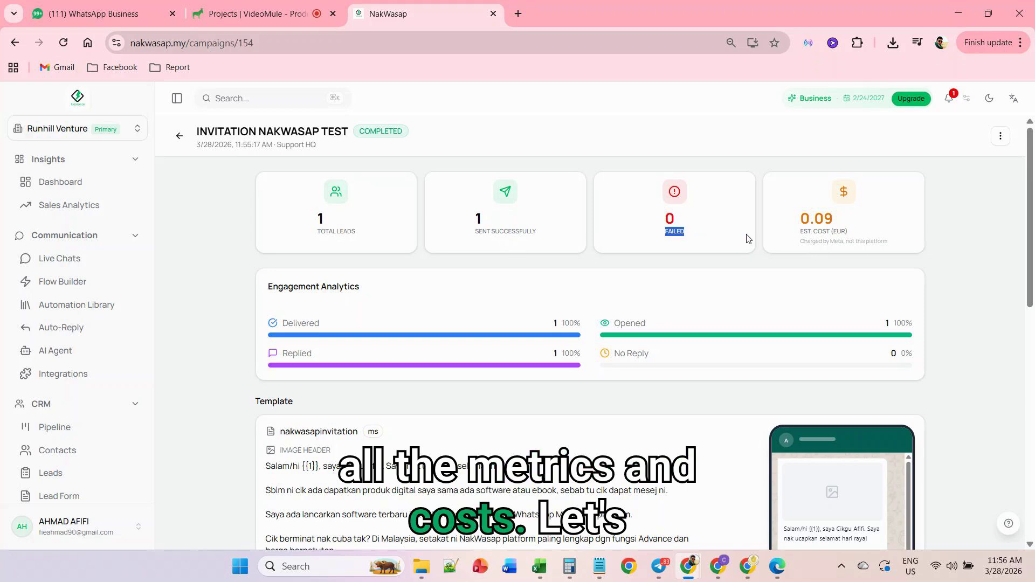
pyautogui.click(845, 230)
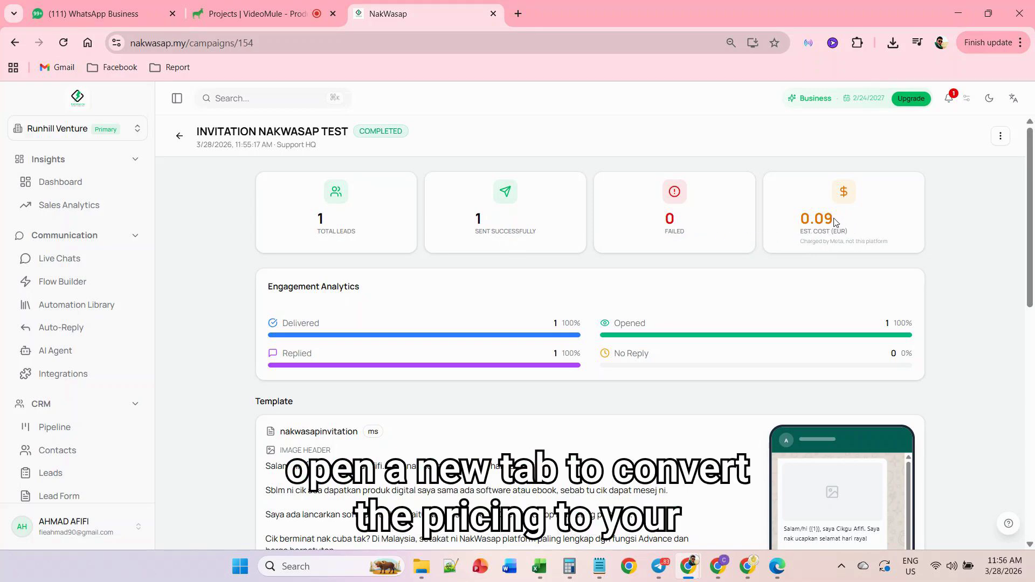
pyautogui.moveTo(834, 222); pyautogui.dragTo(825, 220)
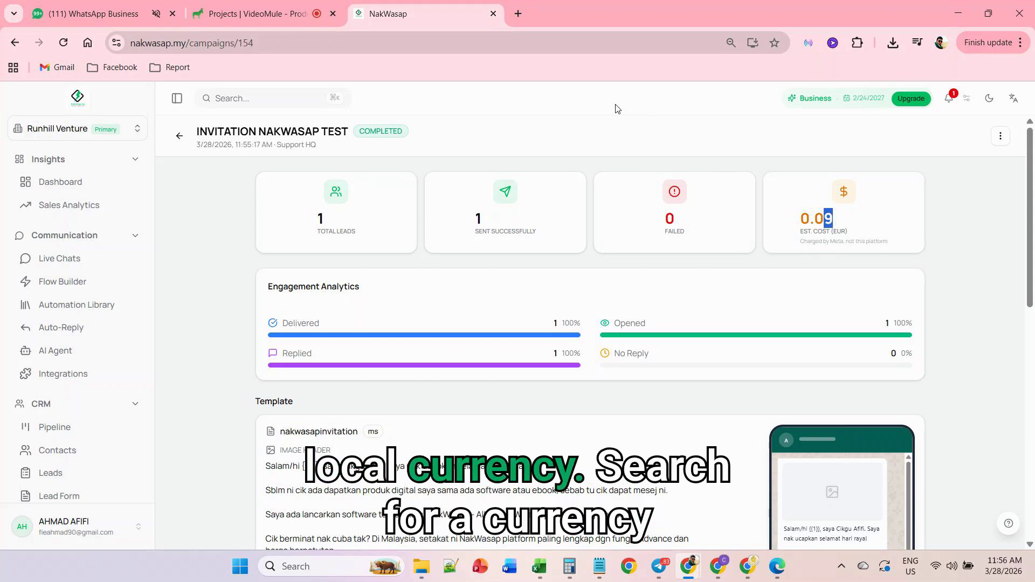
# - Open a new browser tab and search Google for a currency converter
pyautogui.click(518, 14)
pyautogui.write('CURRENCY')
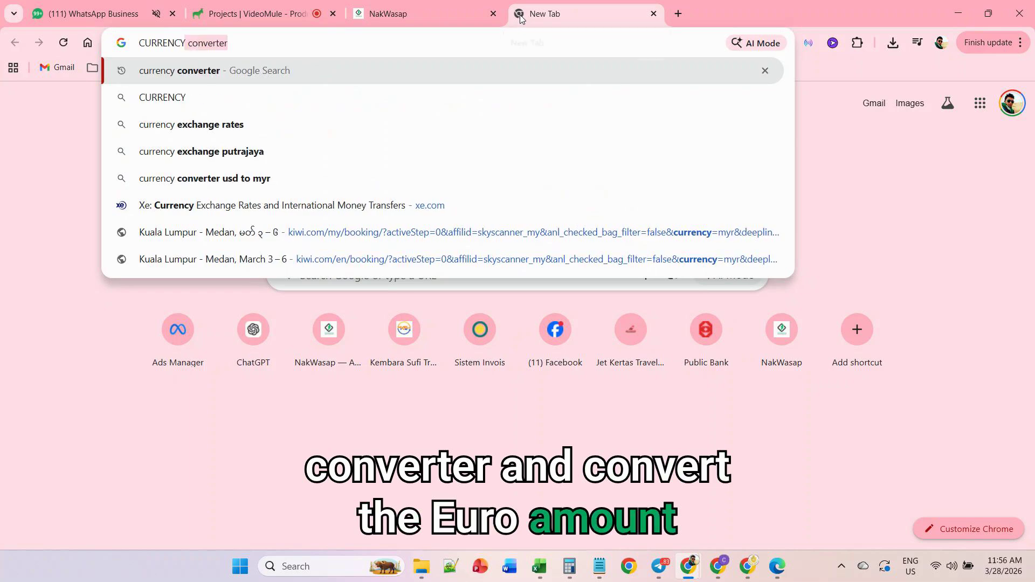
pyautogui.press('Return')
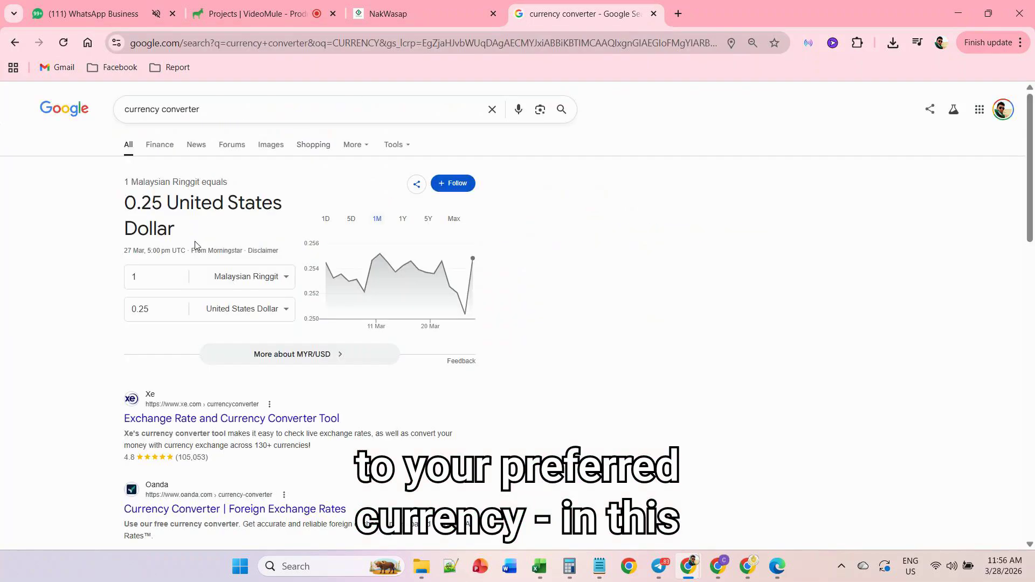
# - Change the converter's United States Dollar currency to Euro and enter 0.09 to convert it to Malaysian Ringgit
pyautogui.click(240, 308)
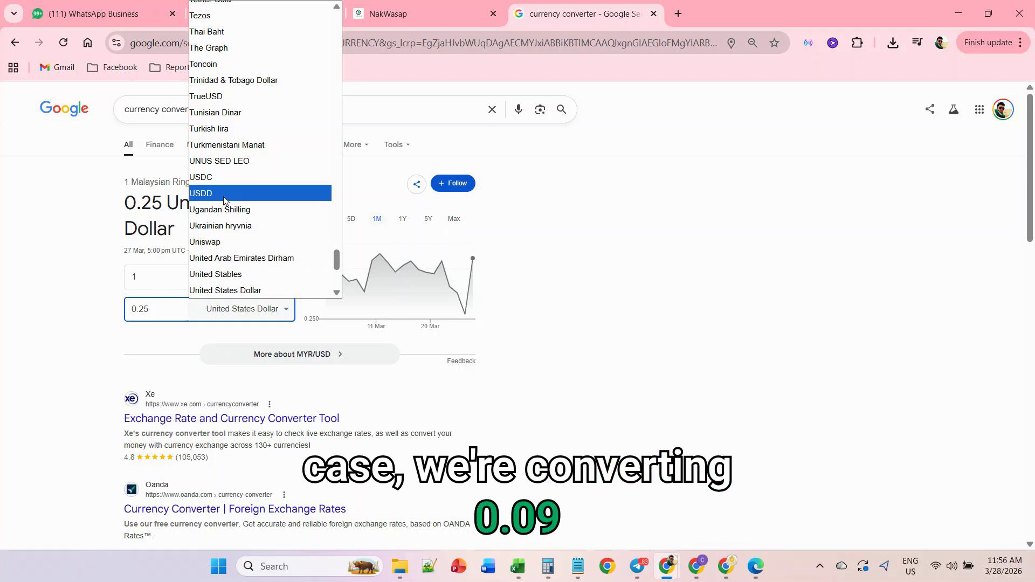
pyautogui.scroll(20, 229, 172)
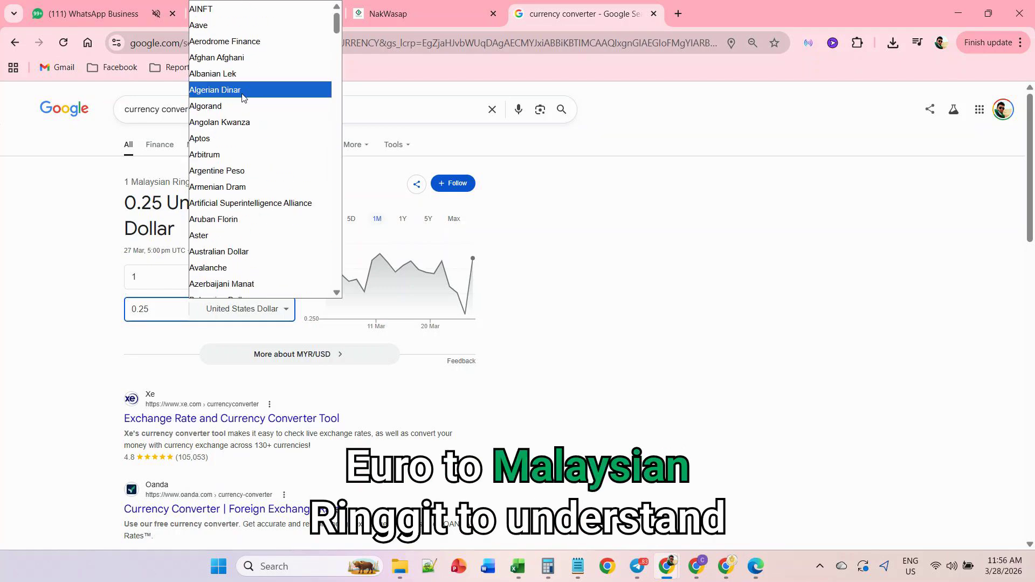
pyautogui.scroll(-15, 241, 108)
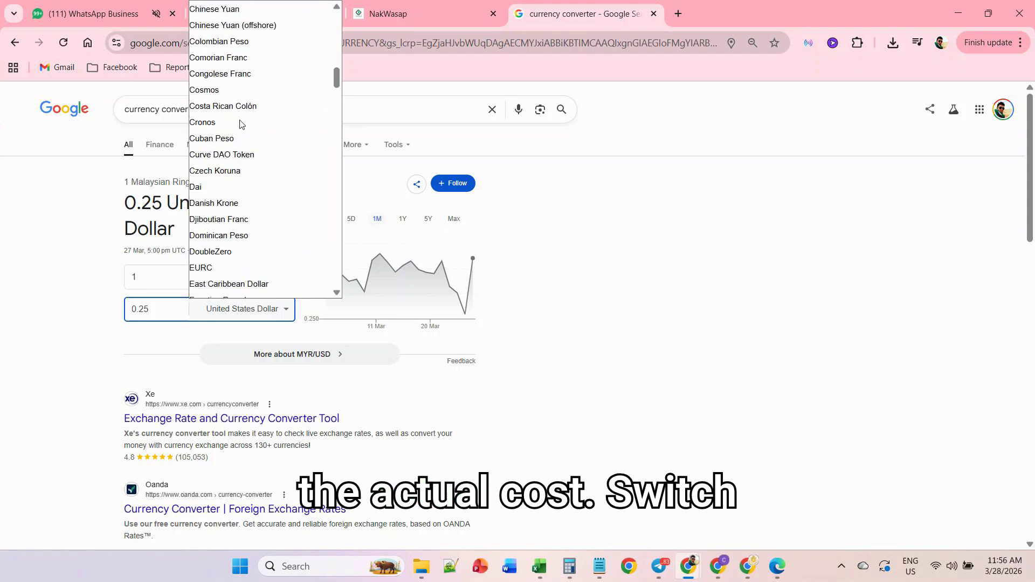
pyautogui.scroll(-5, 240, 124)
pyautogui.click(238, 95)
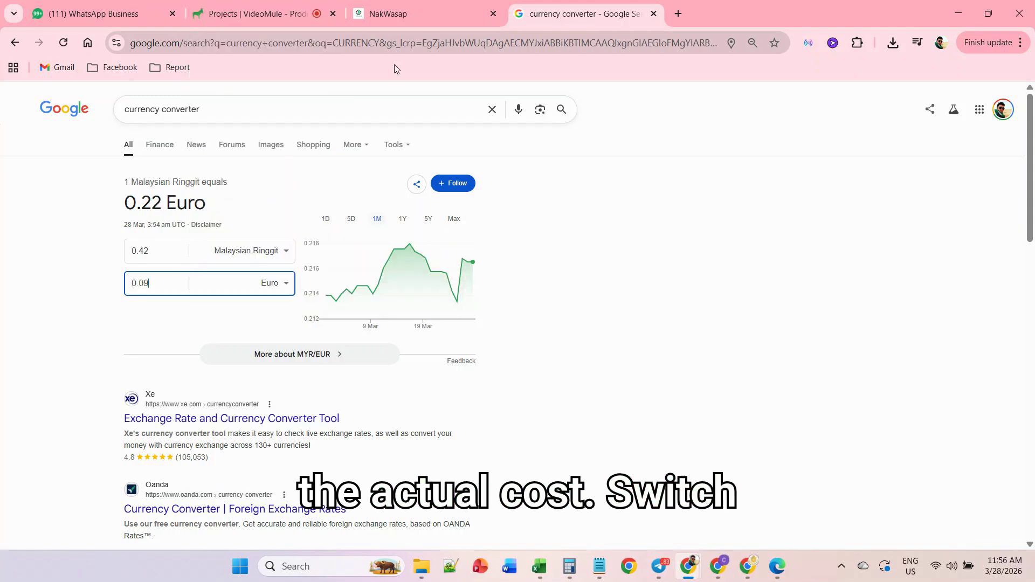
# - Compare the estimated EUR cost in the campaign report with the converted Malaysian Ringgit amount
pyautogui.click(413, 9)
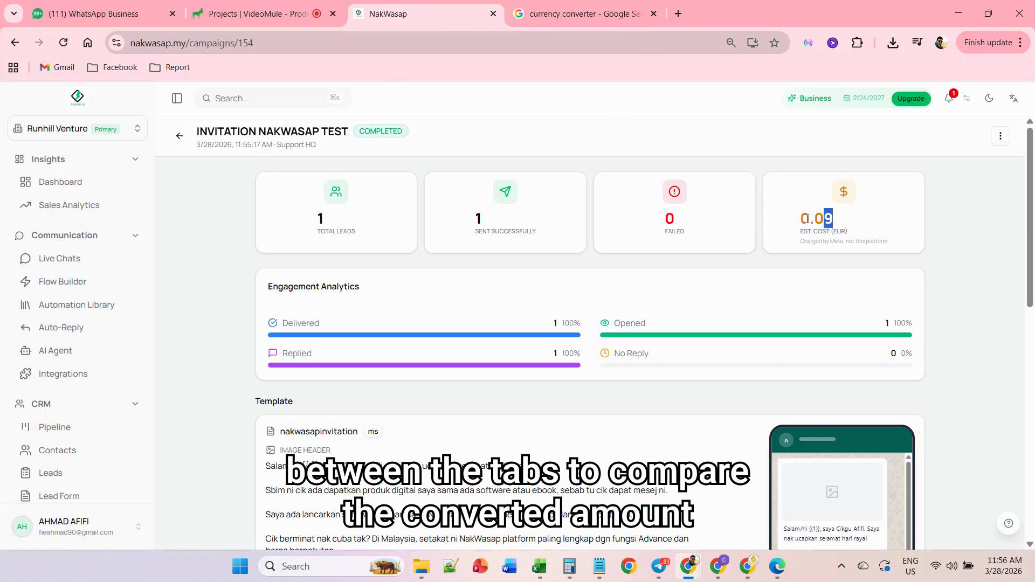
pyautogui.moveTo(807, 219); pyautogui.dragTo(799, 218)
pyautogui.hotkey('ctrl', 'c')
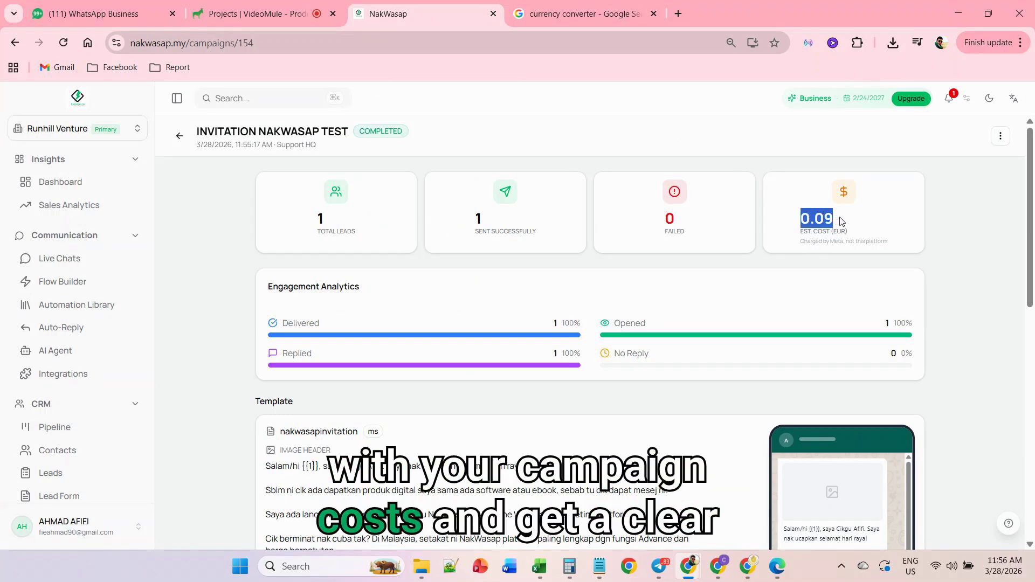
pyautogui.click(591, 16)
pyautogui.hotkey('ctrl', 'v')
pyautogui.click(408, 24)
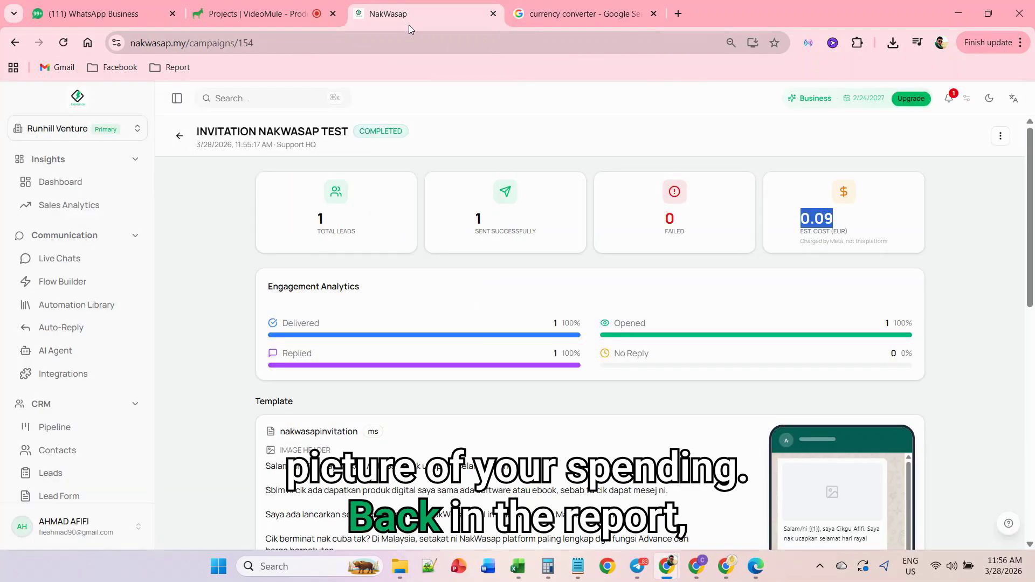
# - Examine the report's template and leads list, filtering the leads by Sent and by Failed
pyautogui.scroll(-5, 478, 254)
pyautogui.scroll(3, 455, 265)
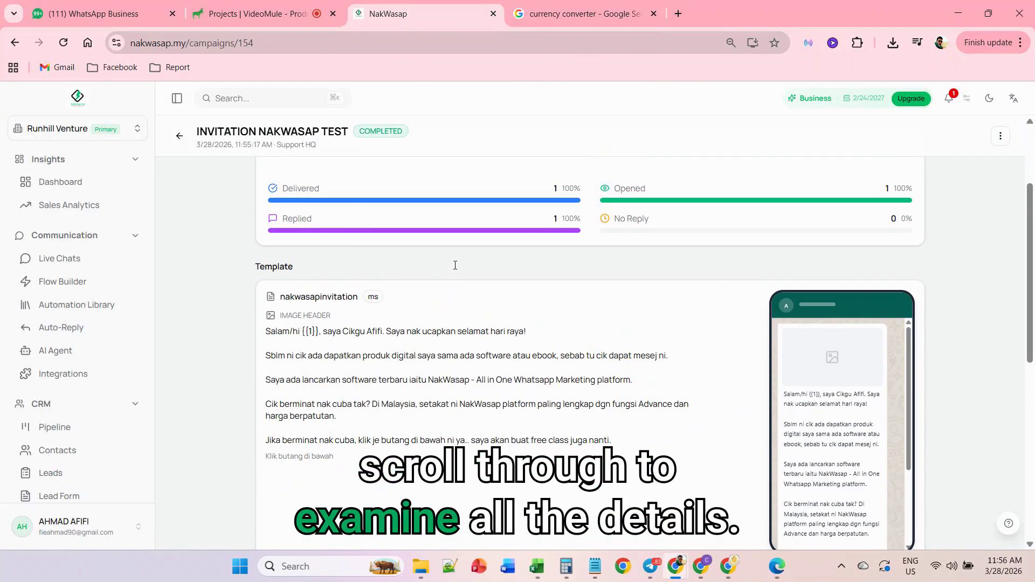
pyautogui.moveTo(455, 265); pyautogui.dragTo(459, 461)
pyautogui.scroll(-5, 463, 441)
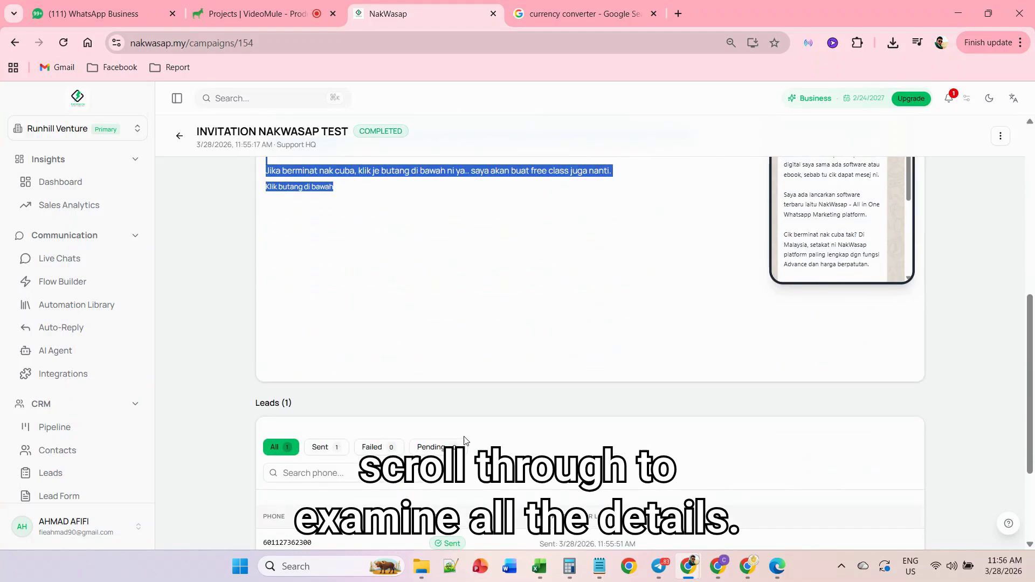
pyautogui.scroll(-3, 337, 324)
pyautogui.click(321, 294)
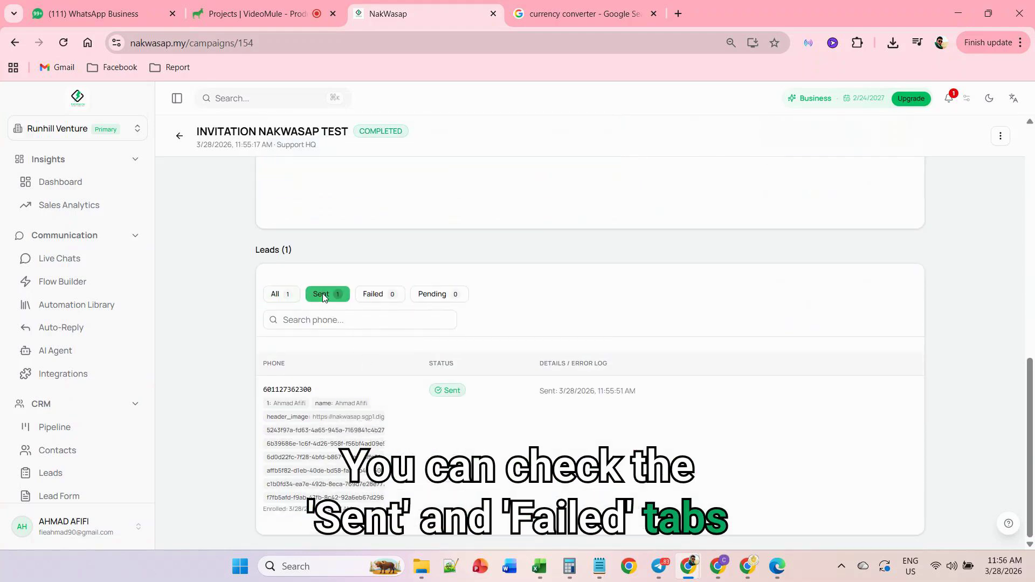
pyautogui.click(387, 293)
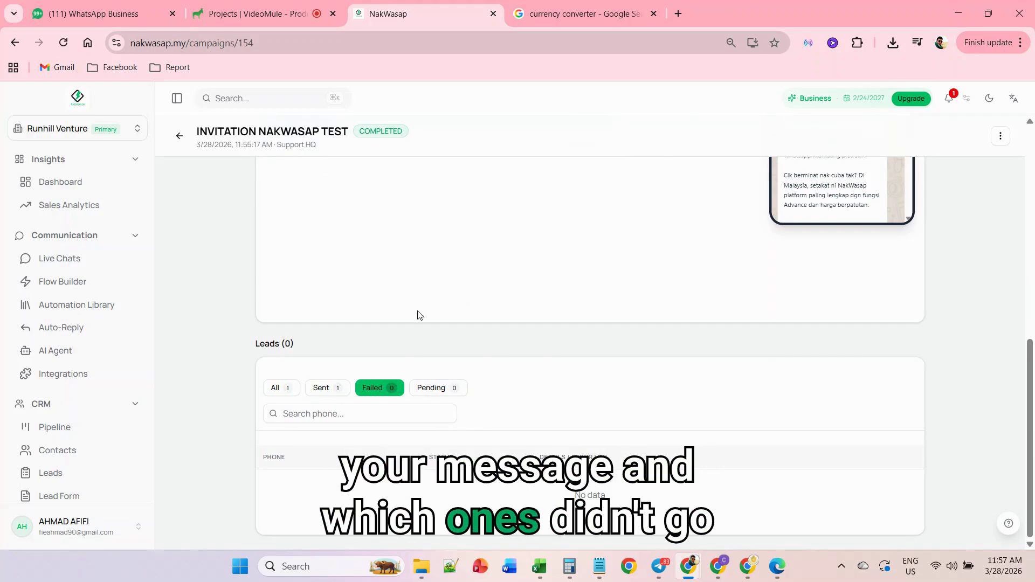
# - Leave the INVITATION NAKWASAP TEST report and return to the Mass Messaging campaign list
pyautogui.scroll(10, 419, 315)
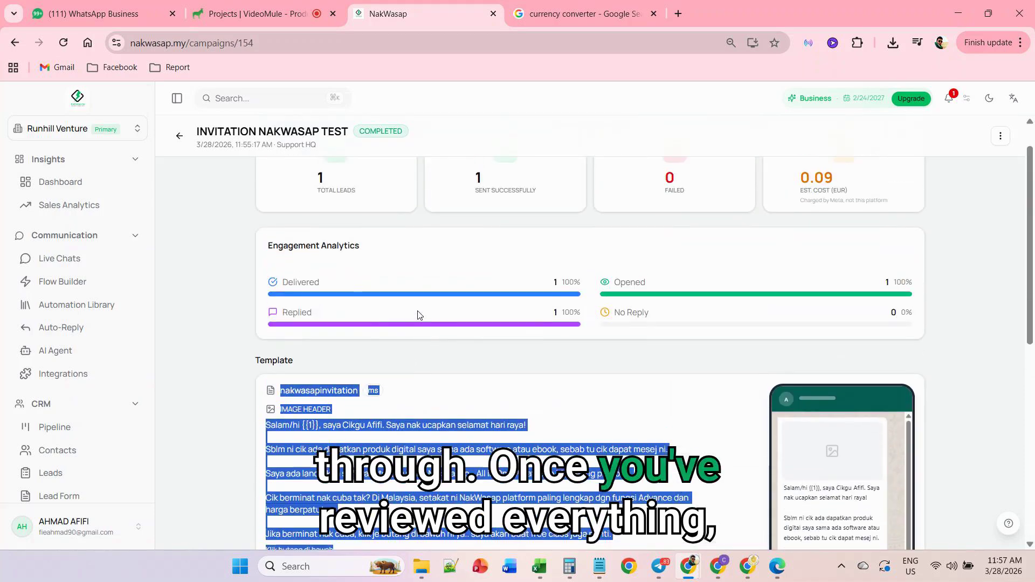
pyautogui.click(180, 136)
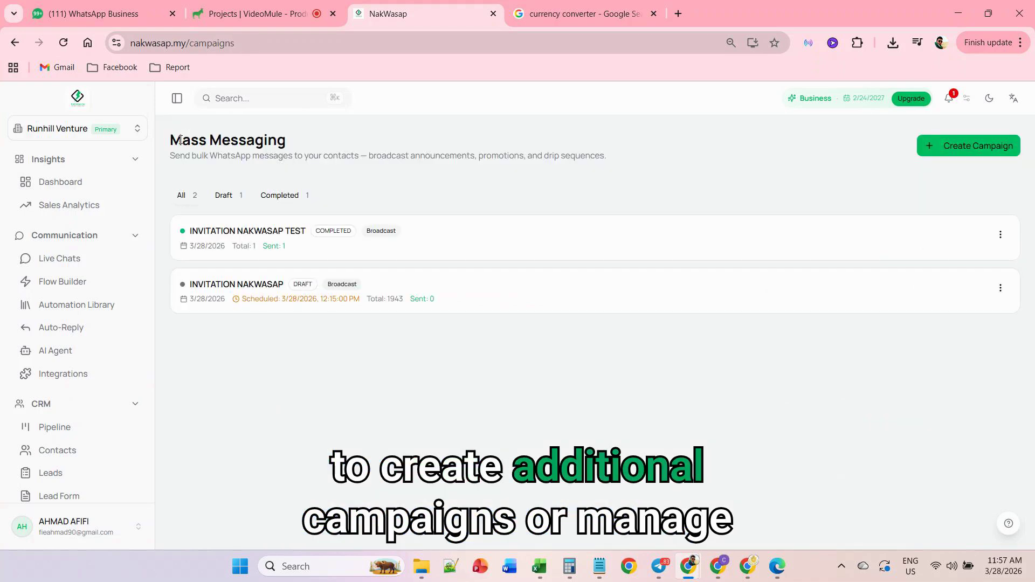